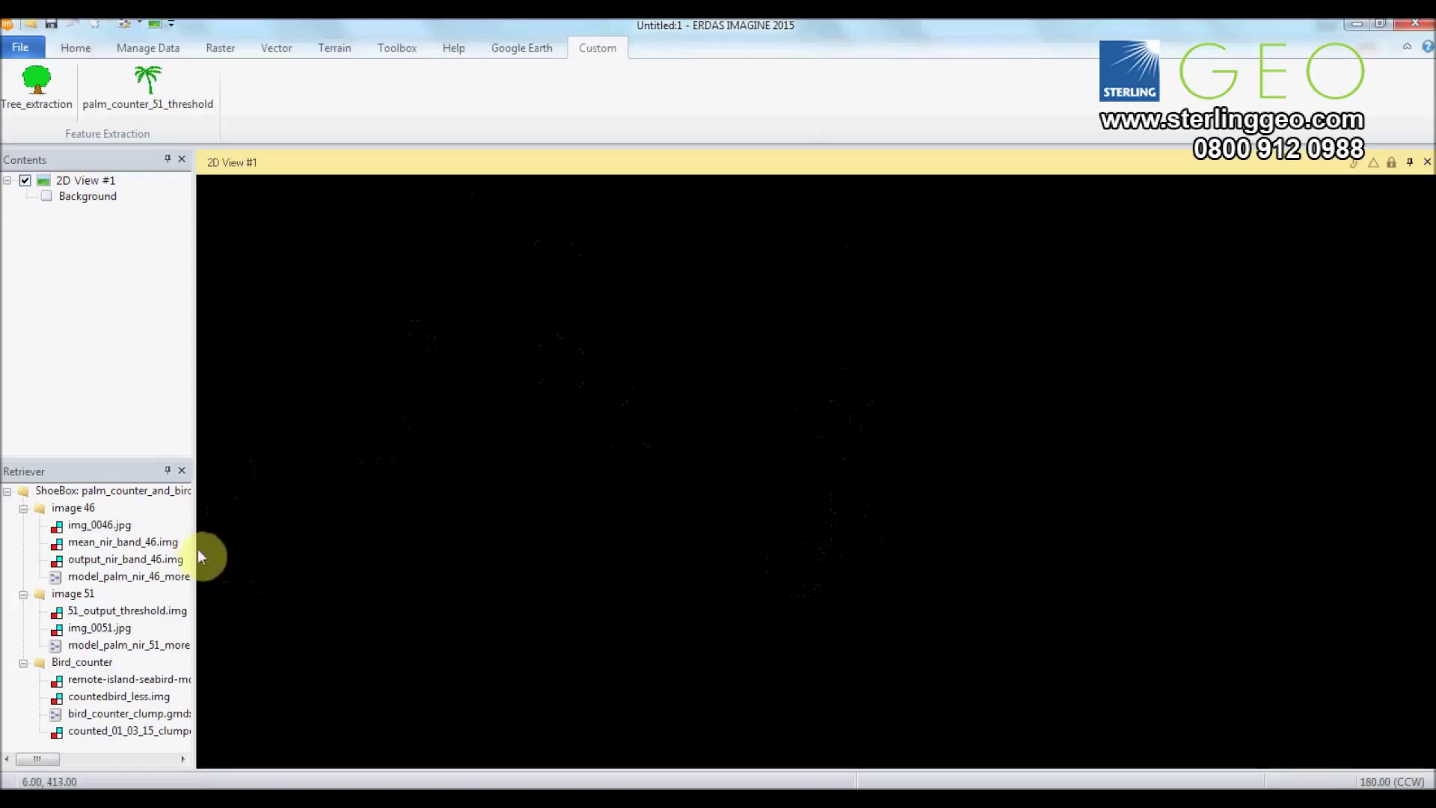
Load img_0051.jpg from the Retriever into 2D View #1 and fit it to the frame.
left_click(99, 627)
left_click_drag(97, 629, 471, 395)
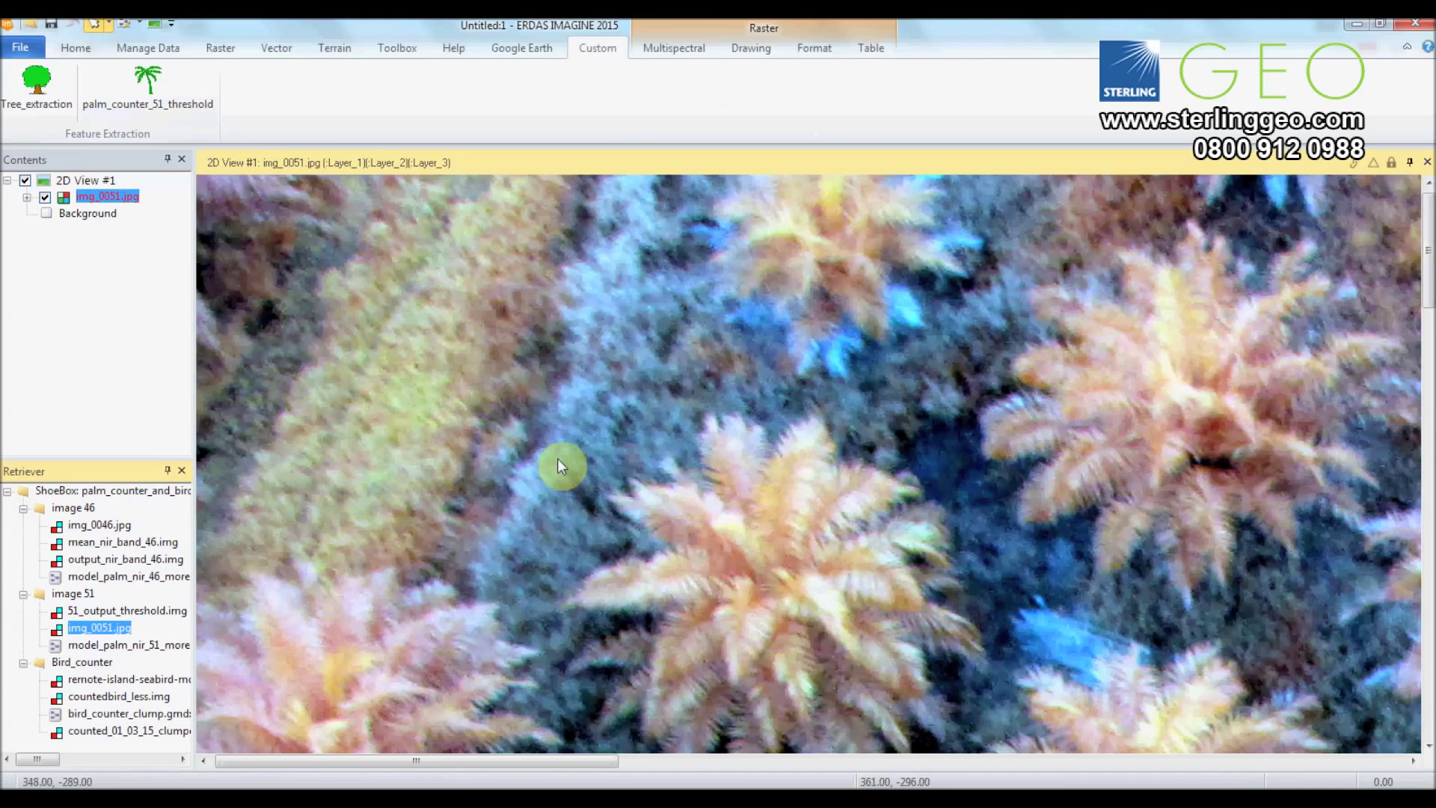
right_click(556, 457)
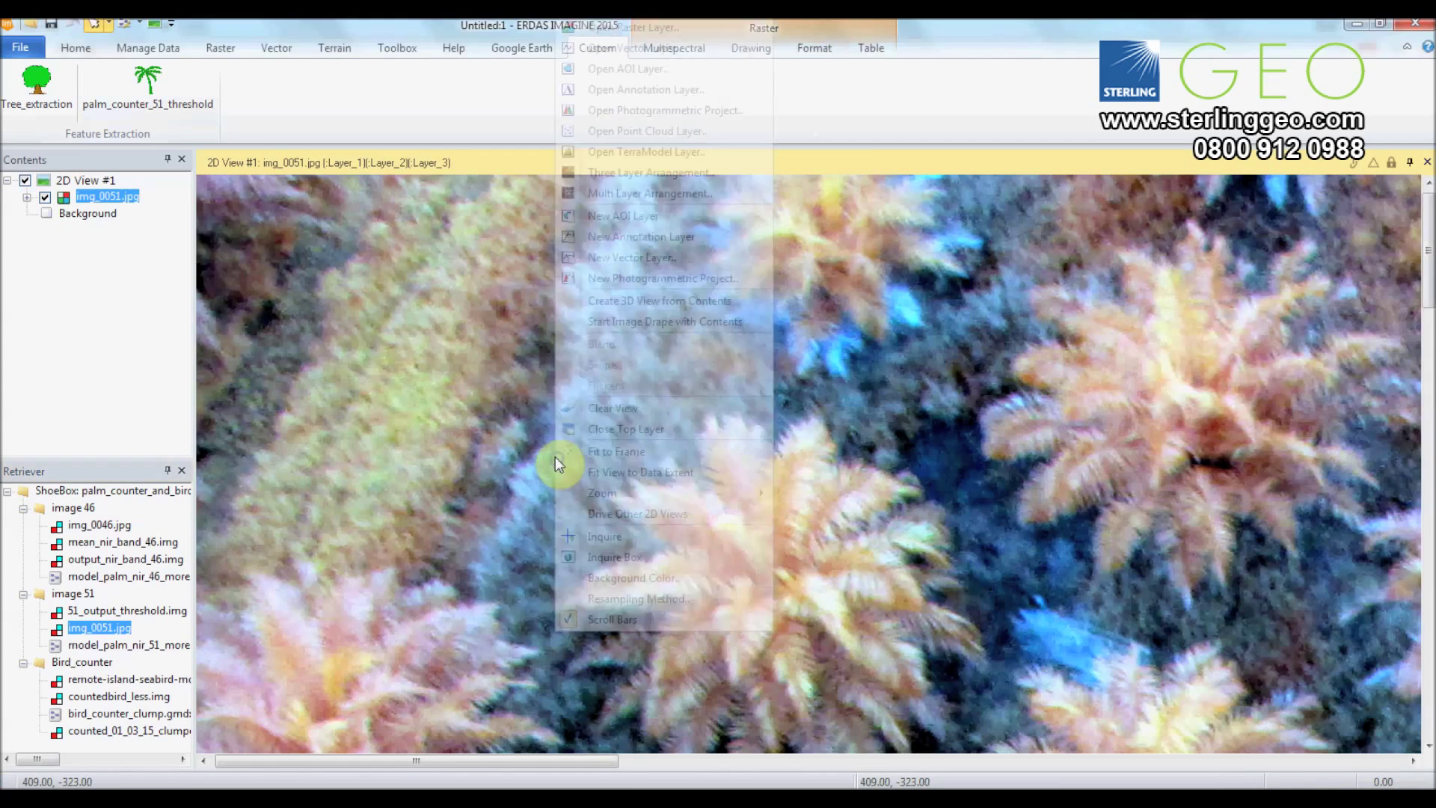
left_click(602, 451)
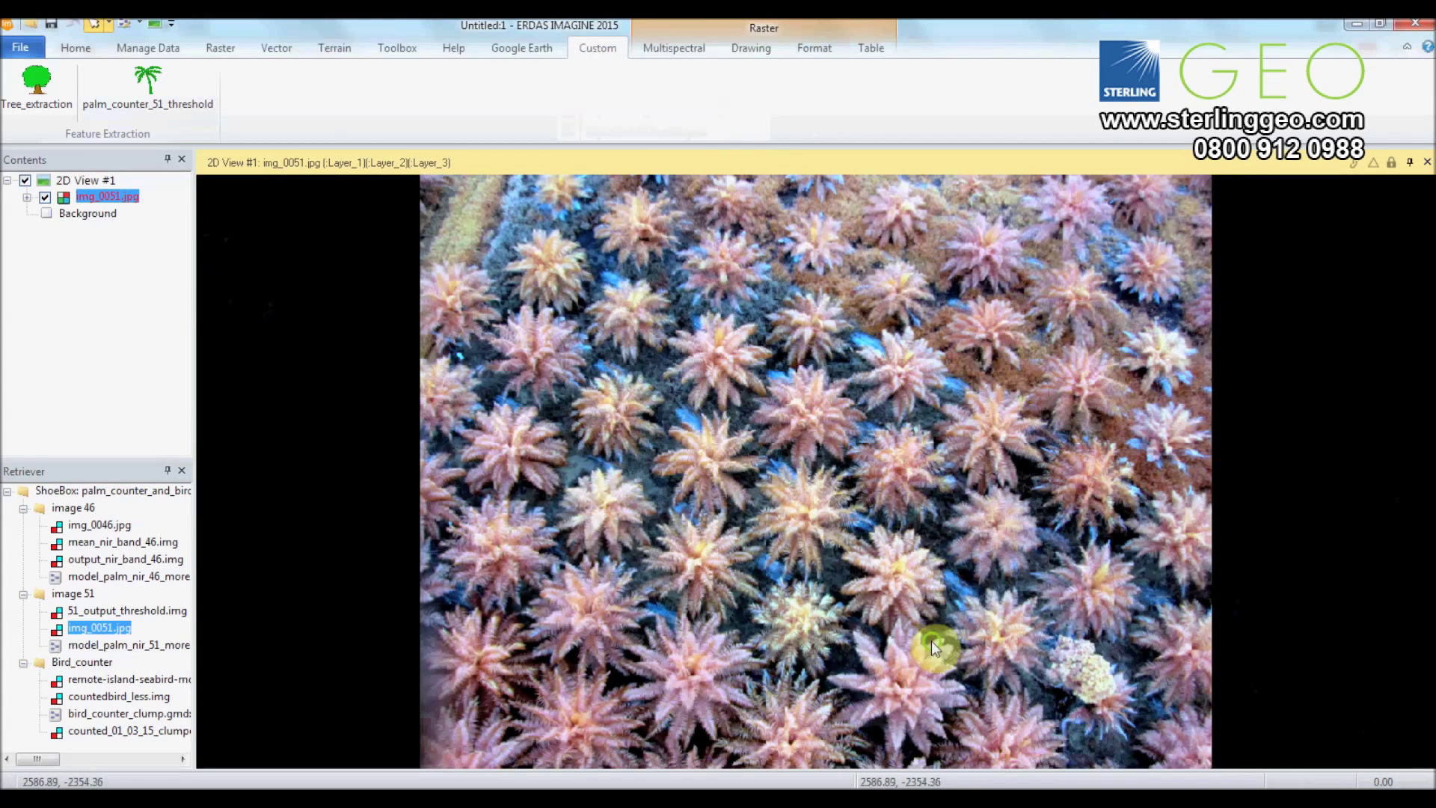
Pan across the palm rows, then launch palm_counter_51_threshold on img_0051.jpg with NIR threshold 195.
left_click_drag(931, 640, 908, 574)
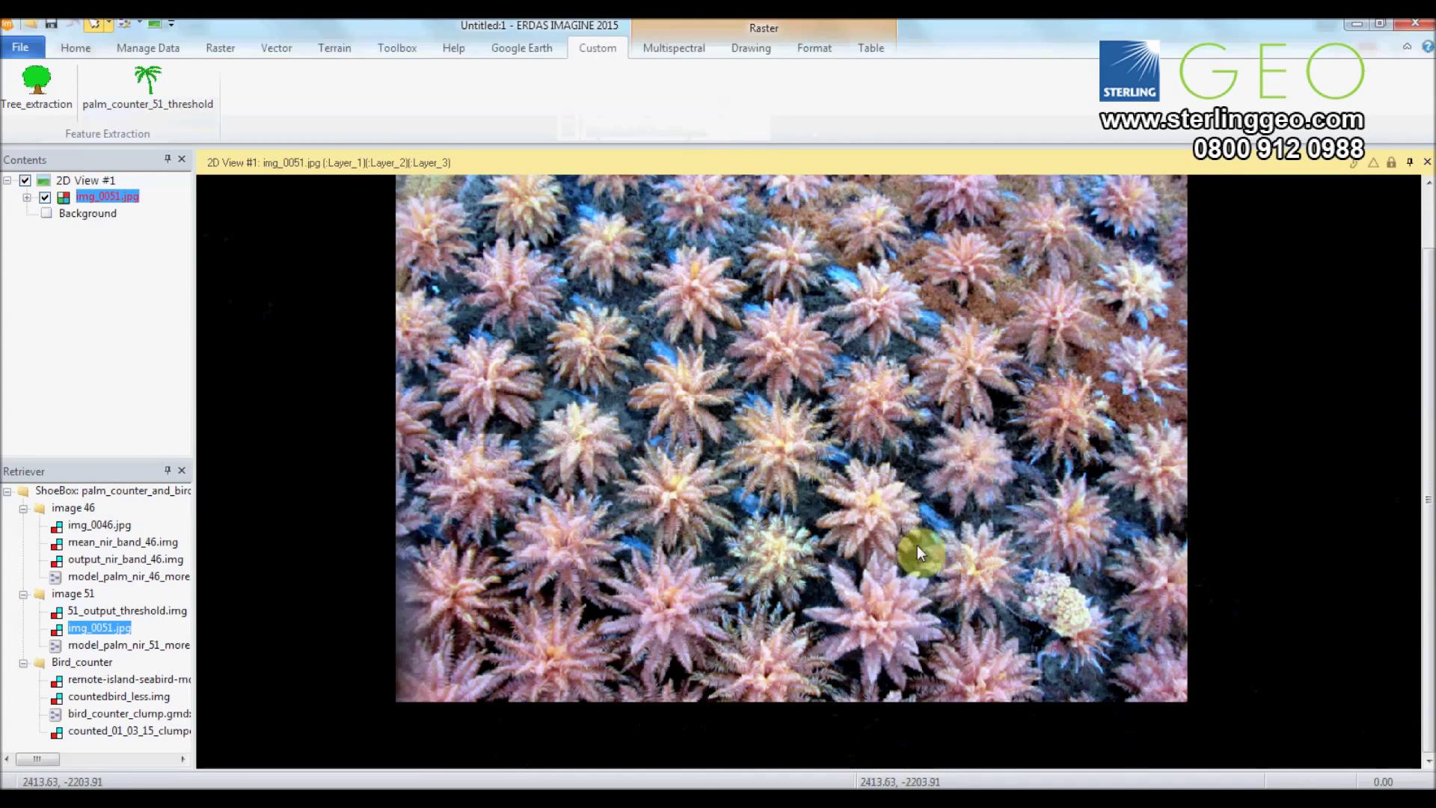
left_click_drag(966, 431, 866, 518)
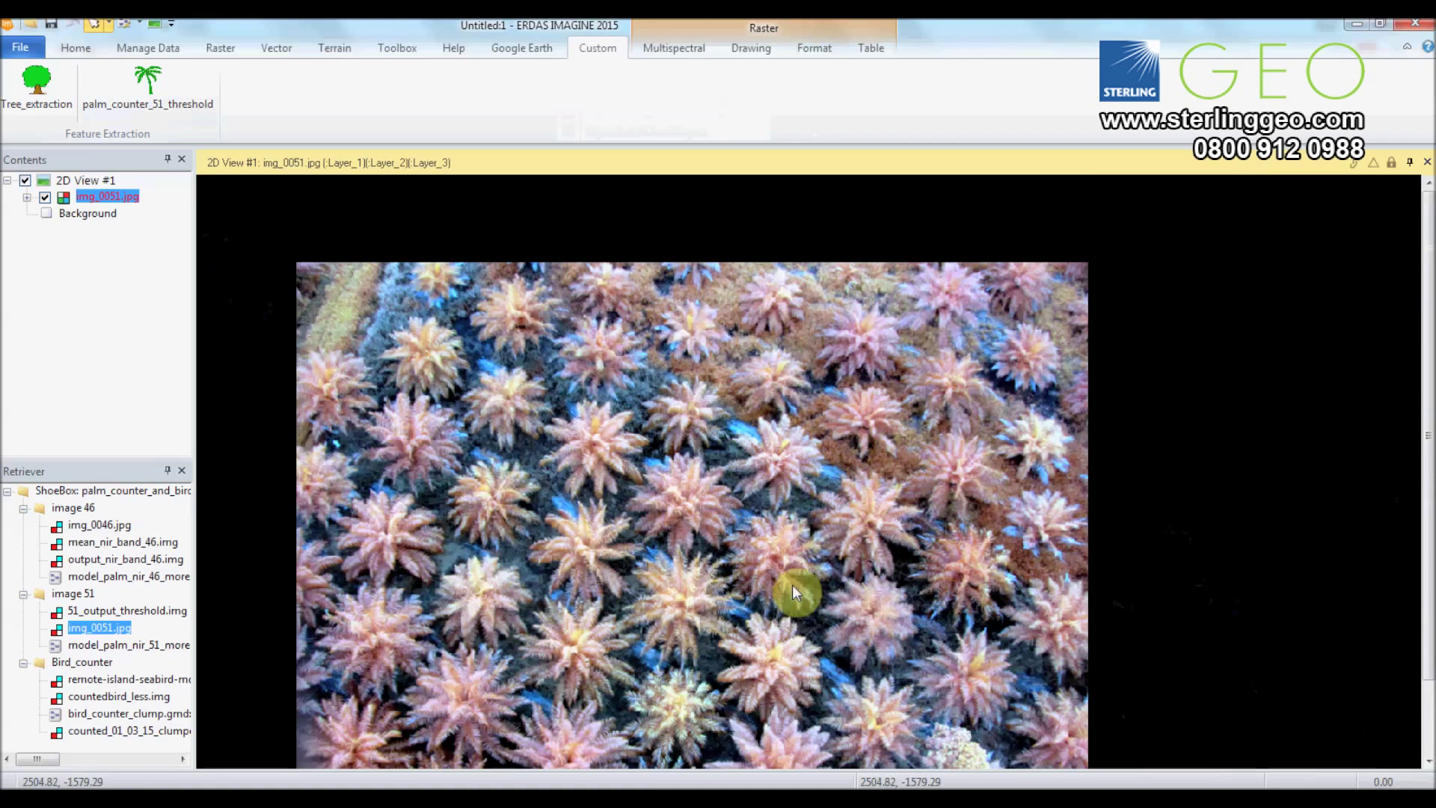
left_click_drag(792, 584, 791, 495)
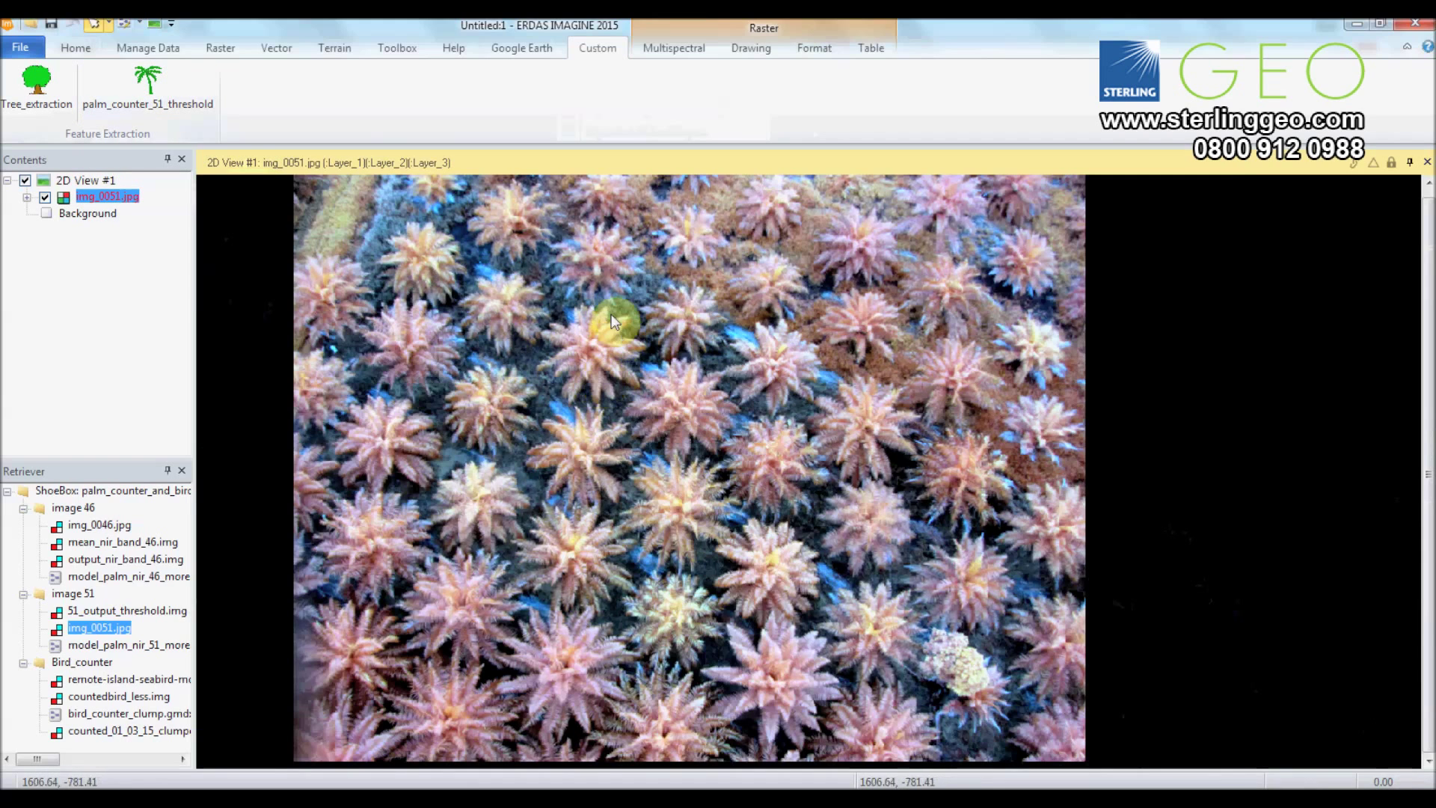
left_click(168, 93)
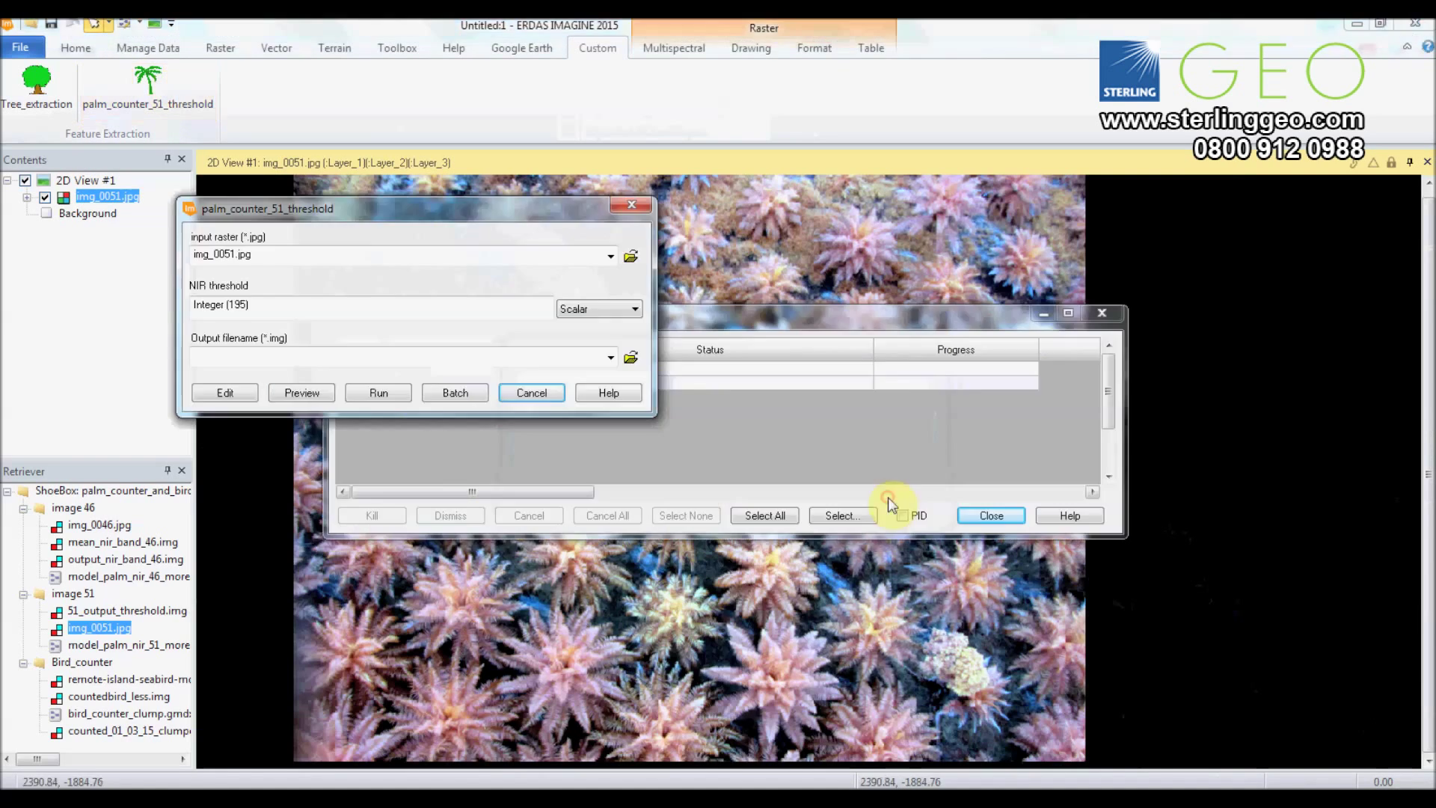
Move the model dialog aside, hide the job window, and name the output 51_1_output.img.
left_click_drag(384, 217, 393, 119)
left_click(1045, 315)
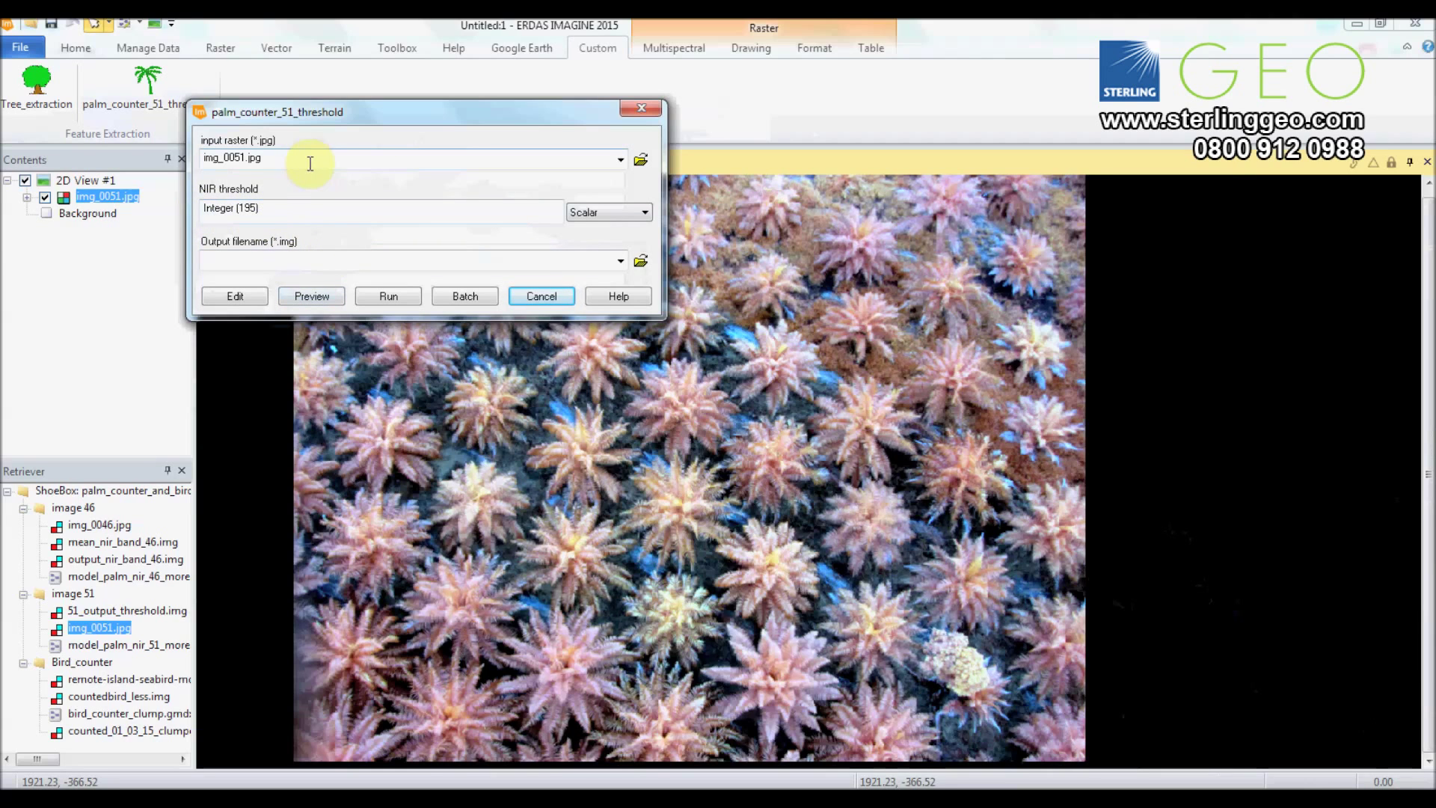
left_click(641, 261)
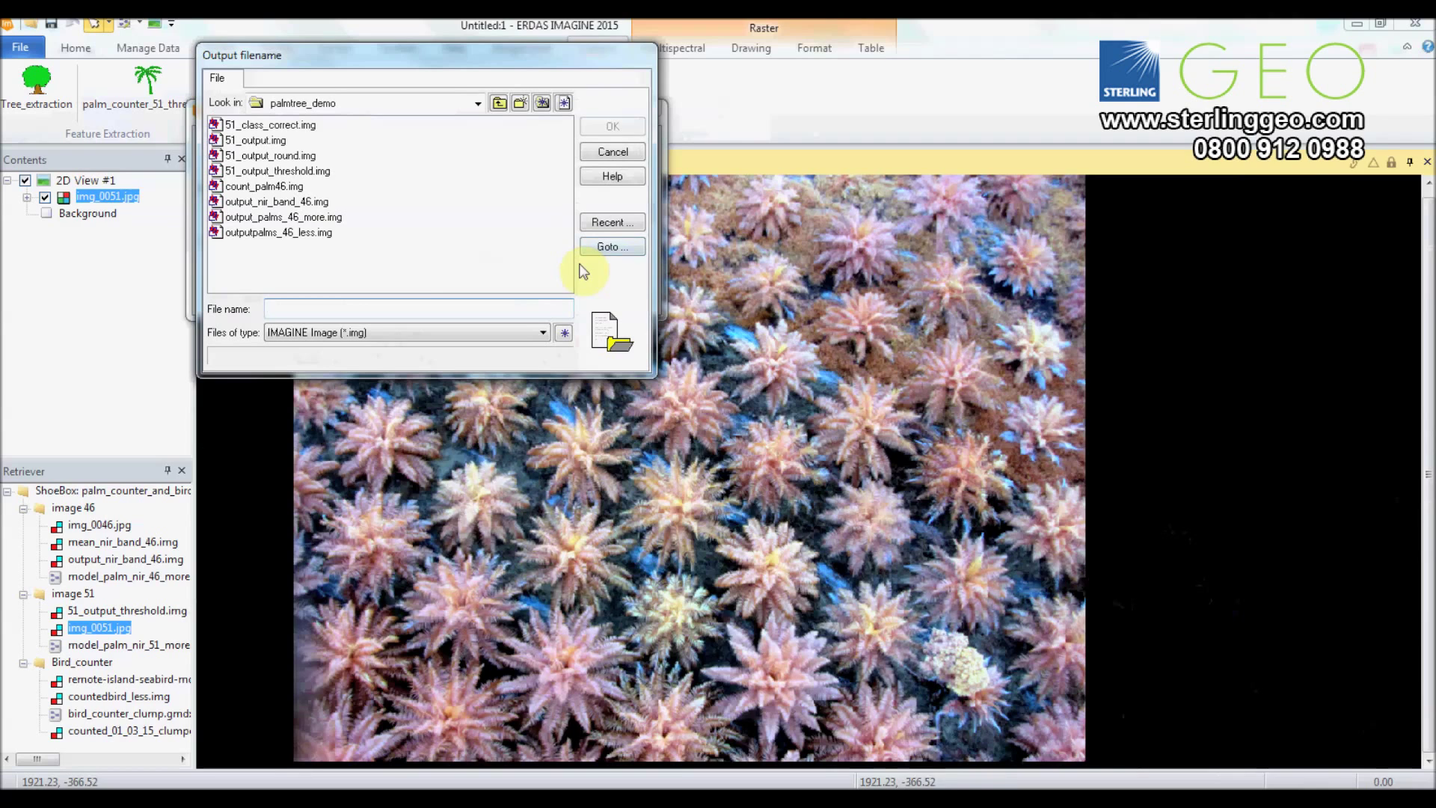
type("51_1_output")
left_click(612, 126)
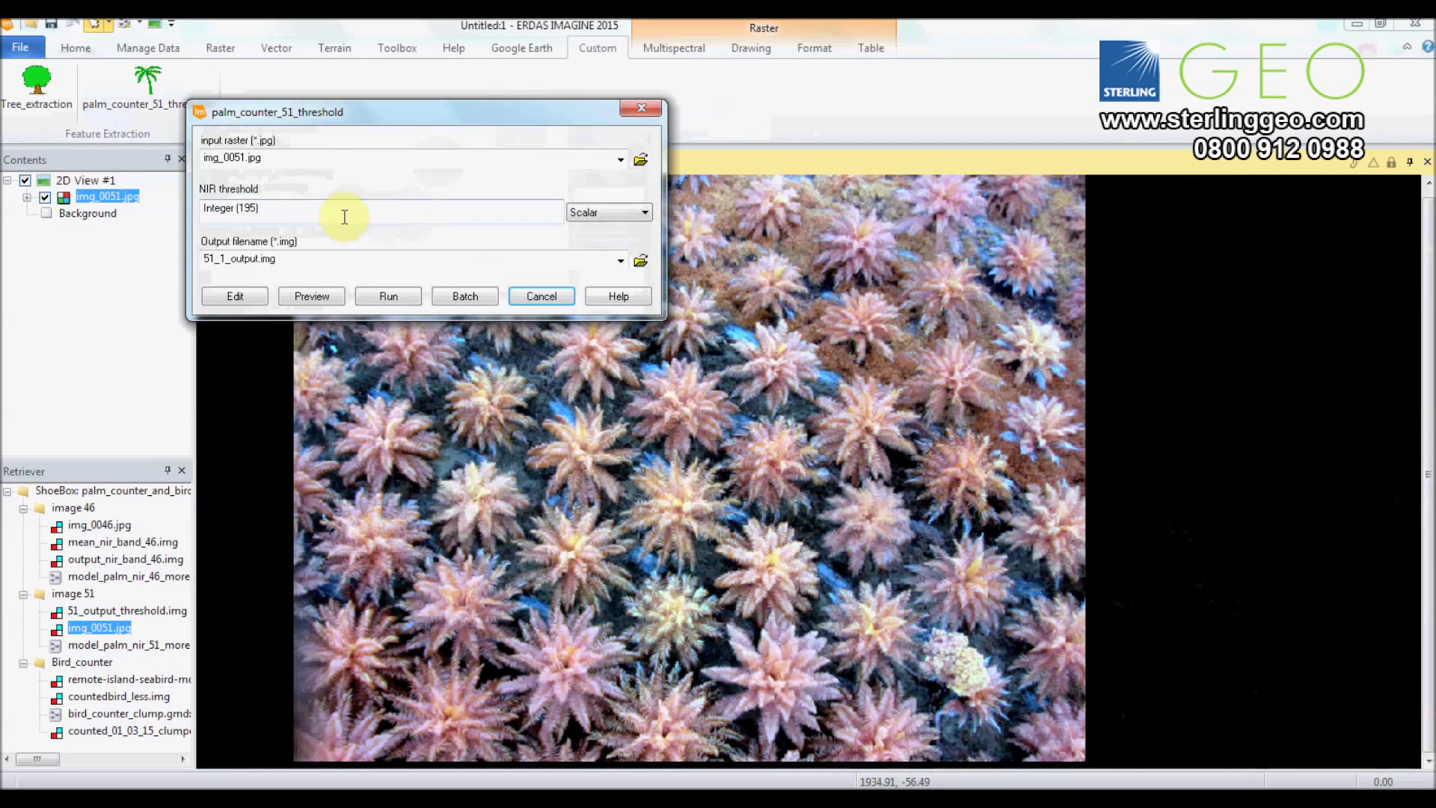
Preview the threshold result and fit both the preview and original image views to their data.
left_click(334, 297)
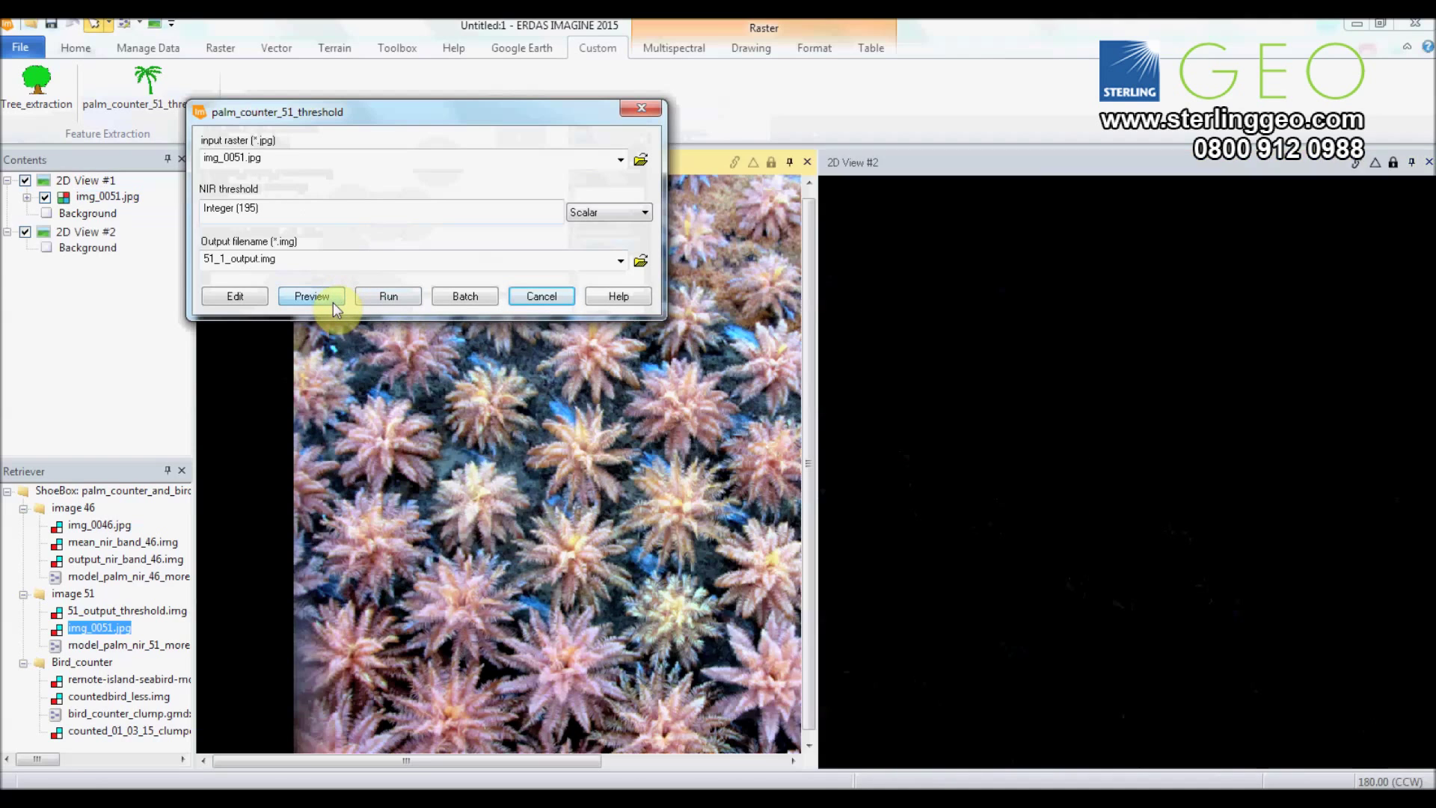
right_click(1133, 535)
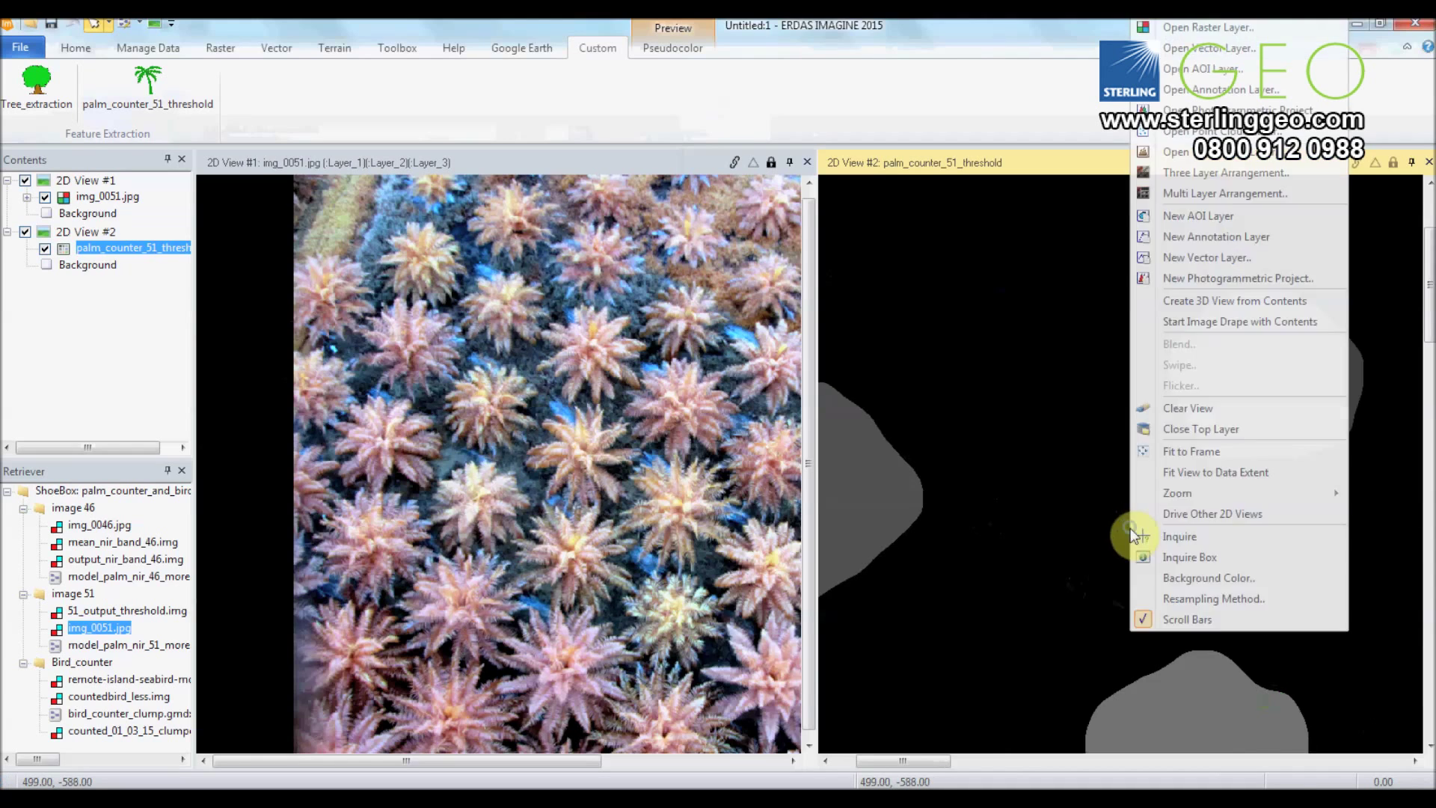
left_click(1195, 458)
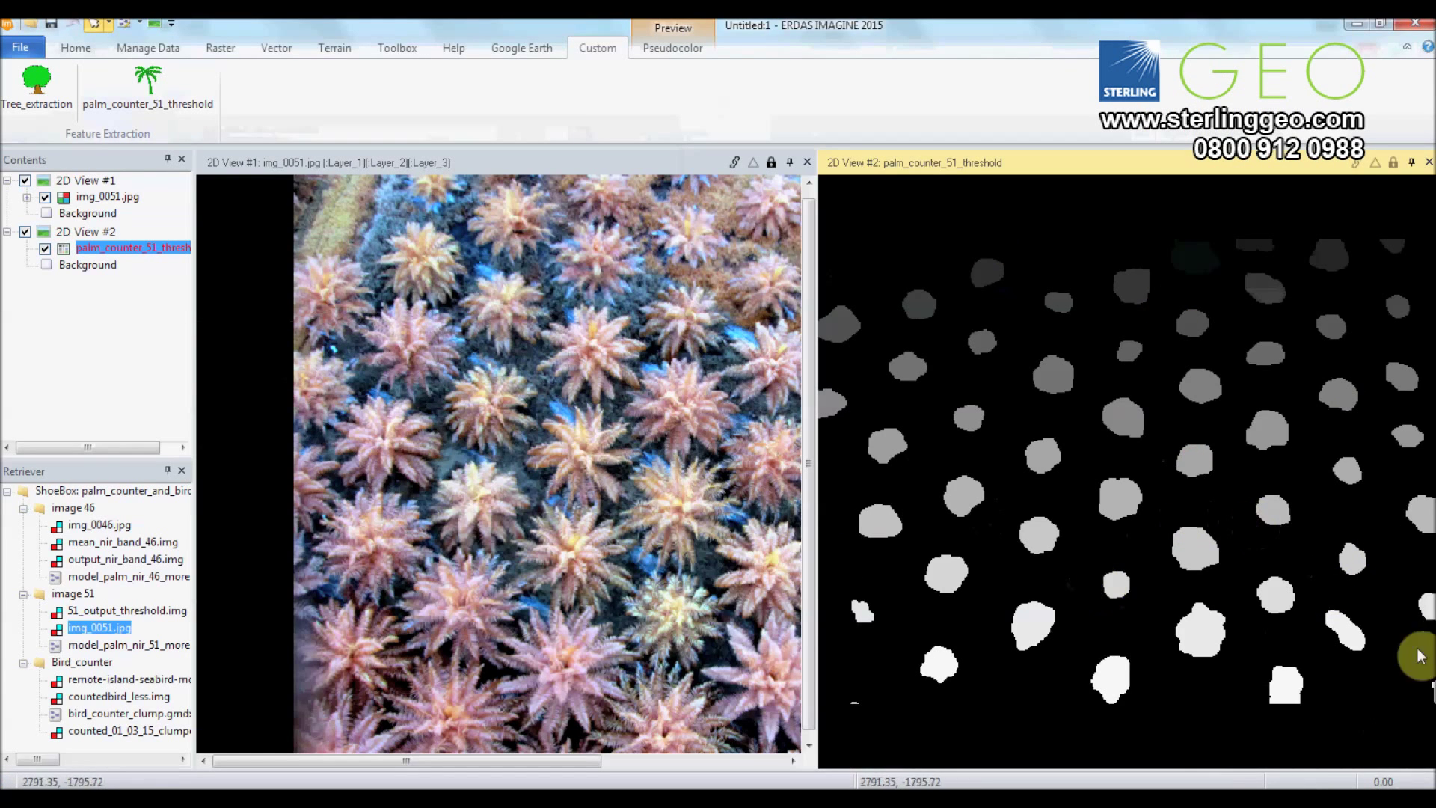
left_click(443, 521)
right_click(564, 557)
left_click(645, 473)
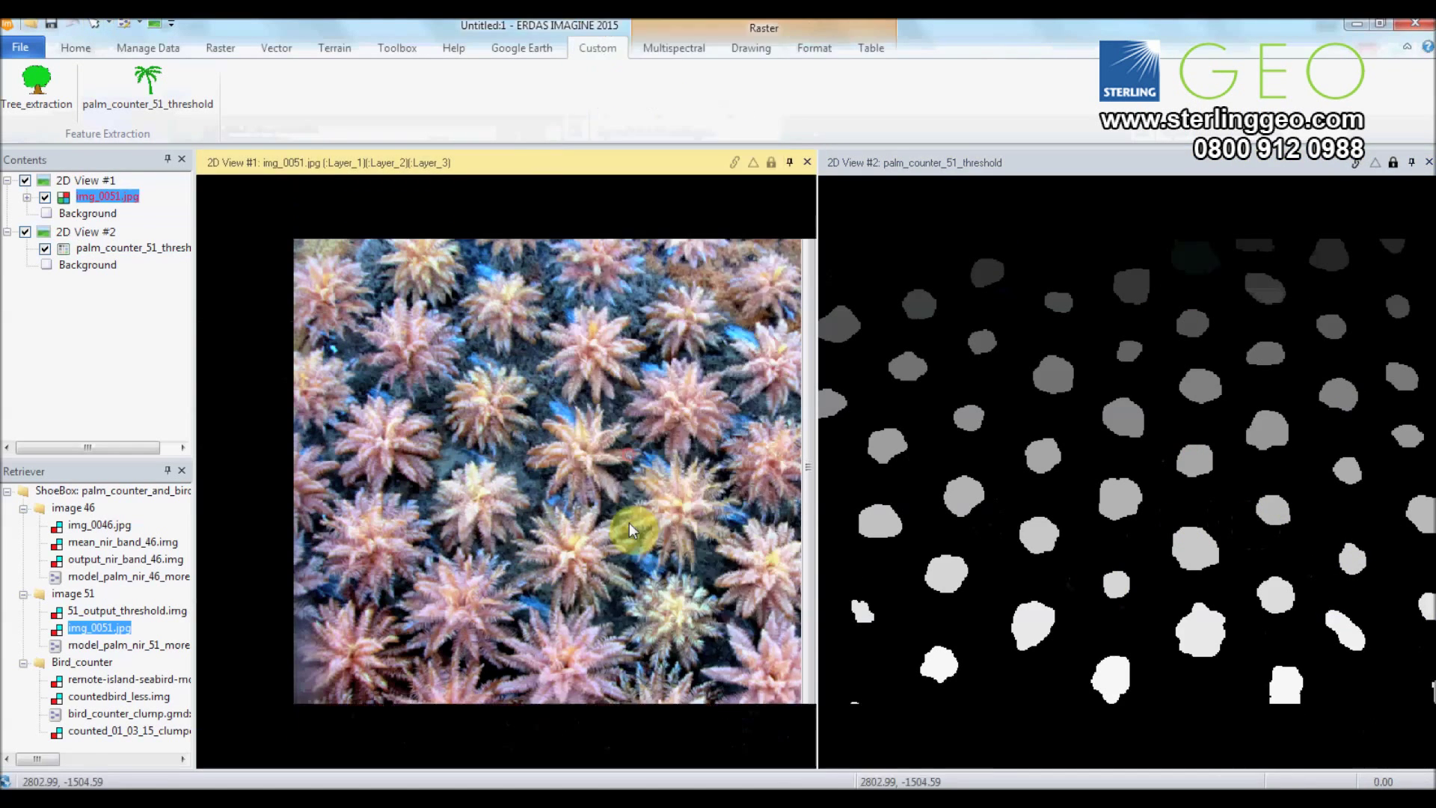
Pan the threshold preview over the bright palm crowns, then run the model to create 51_1_output.img.
left_click(1235, 667)
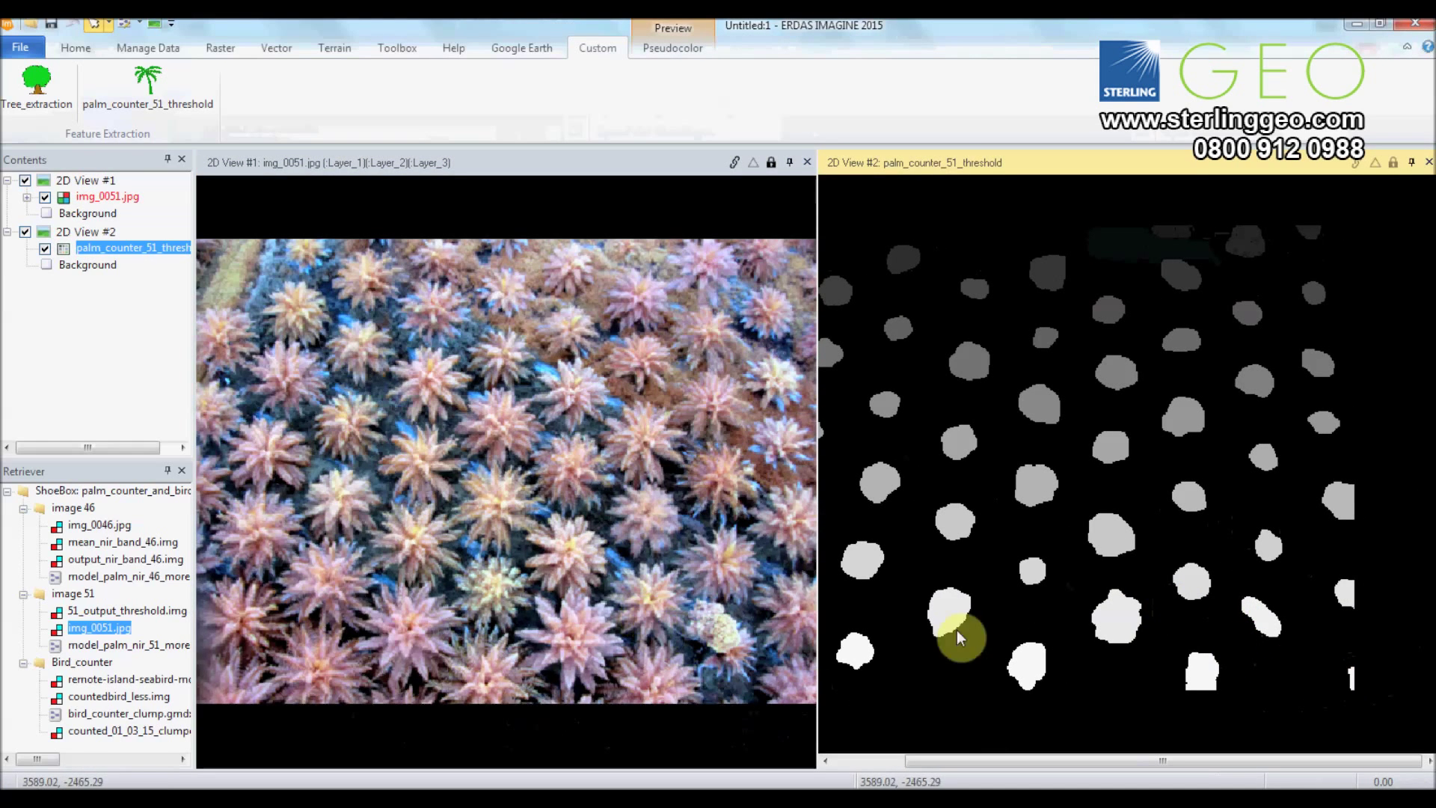
left_click_drag(1154, 313, 1155, 381)
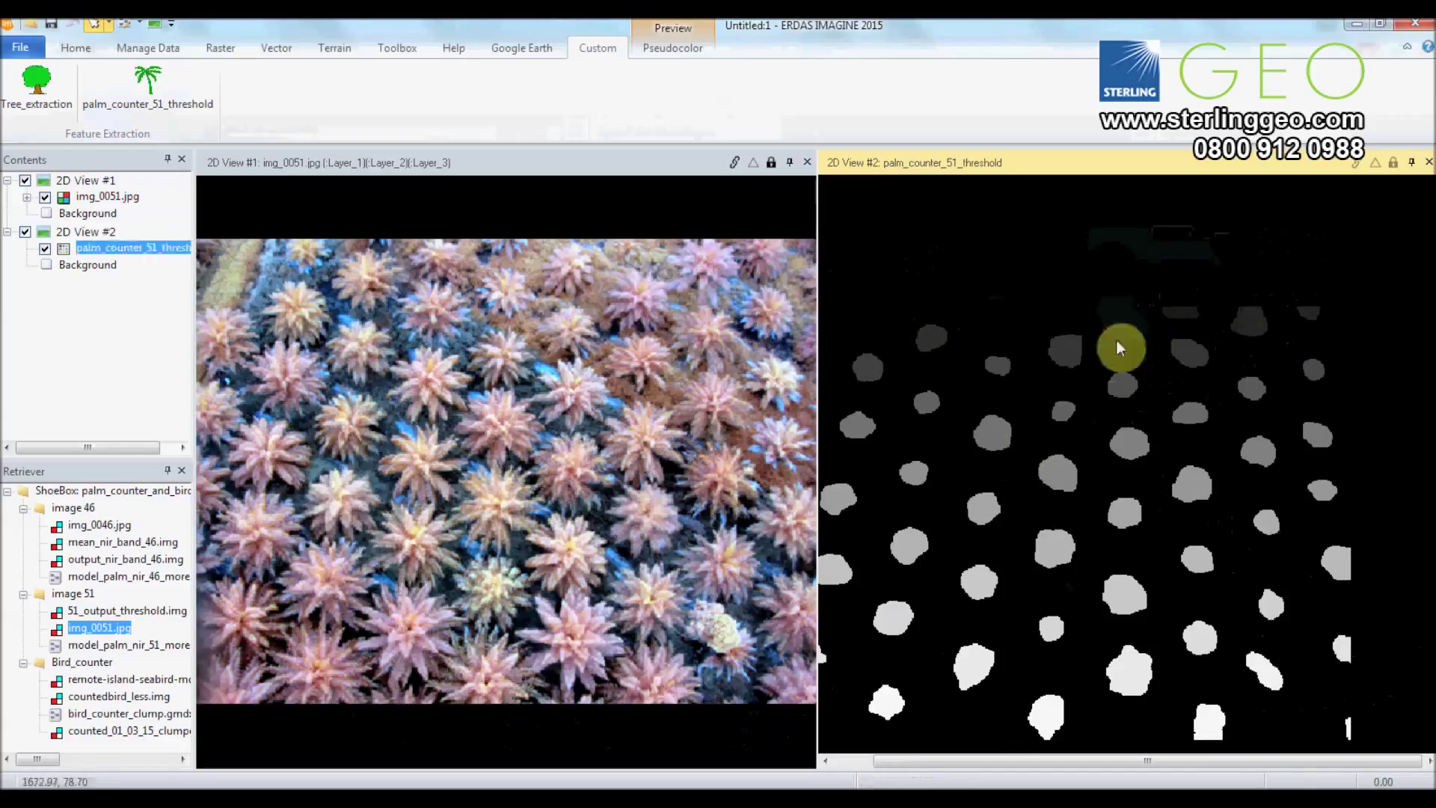
left_click_drag(944, 381, 1080, 476)
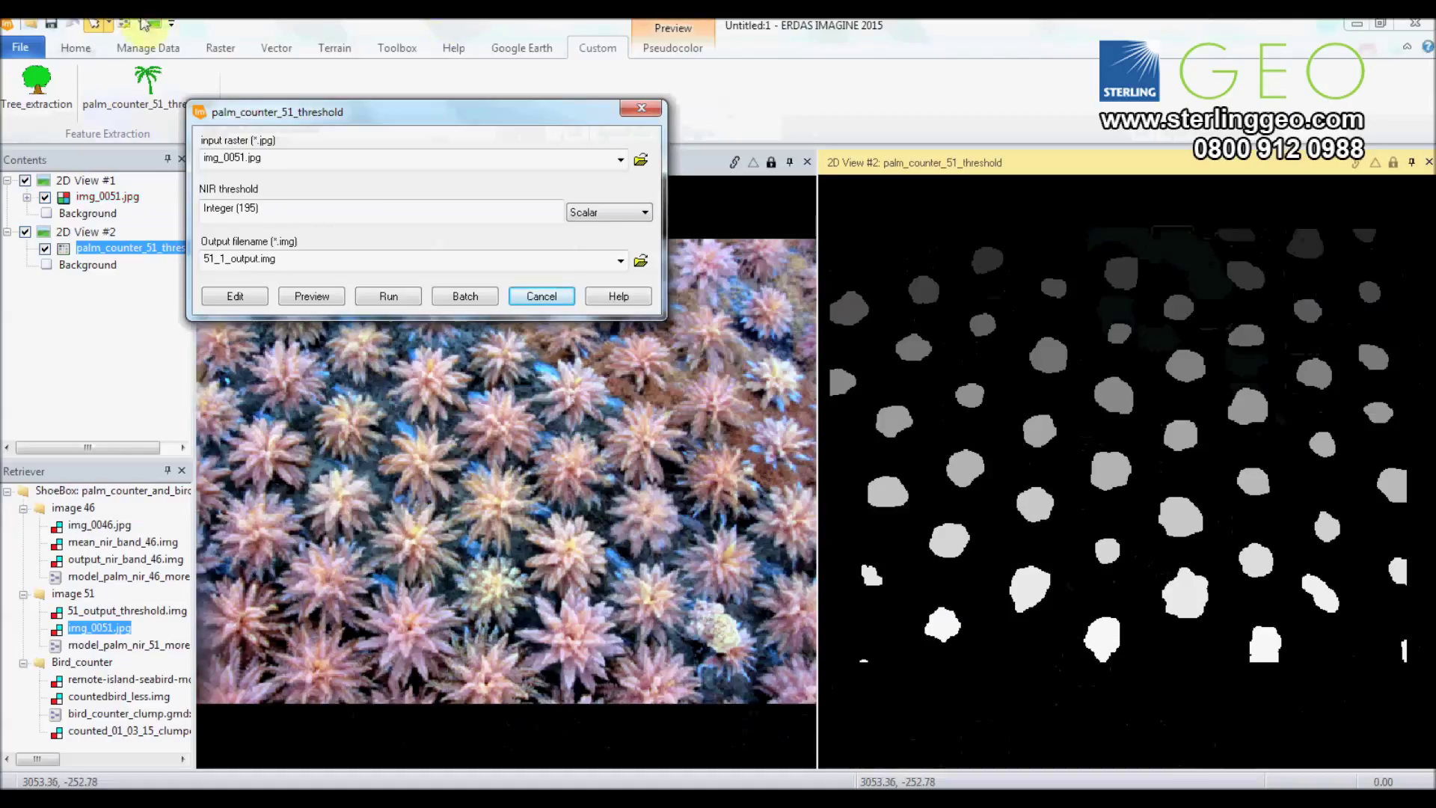
left_click(380, 297)
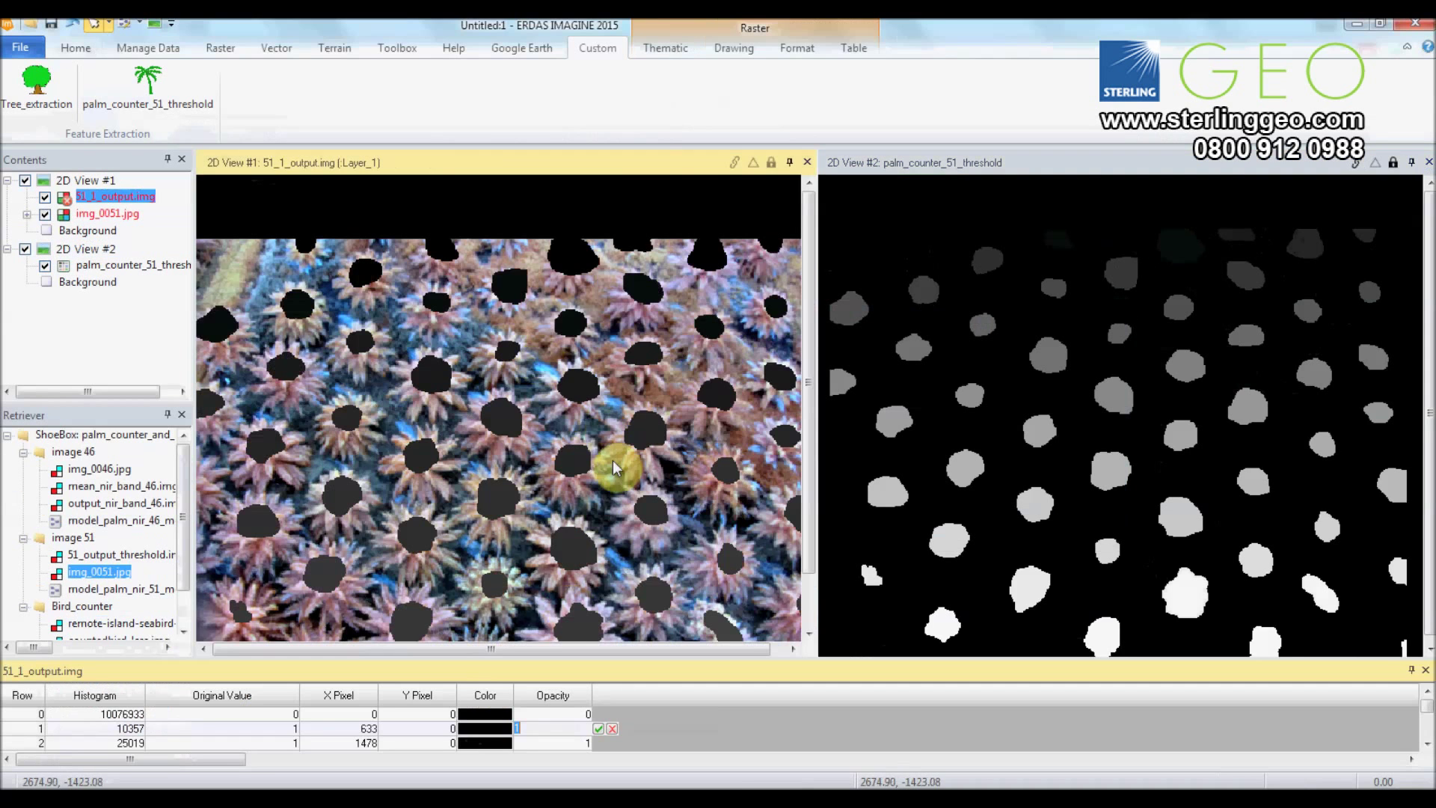
Confirm the blob layer's opacity and zoom in on a palm to inspect its dark clump.
left_click(614, 462)
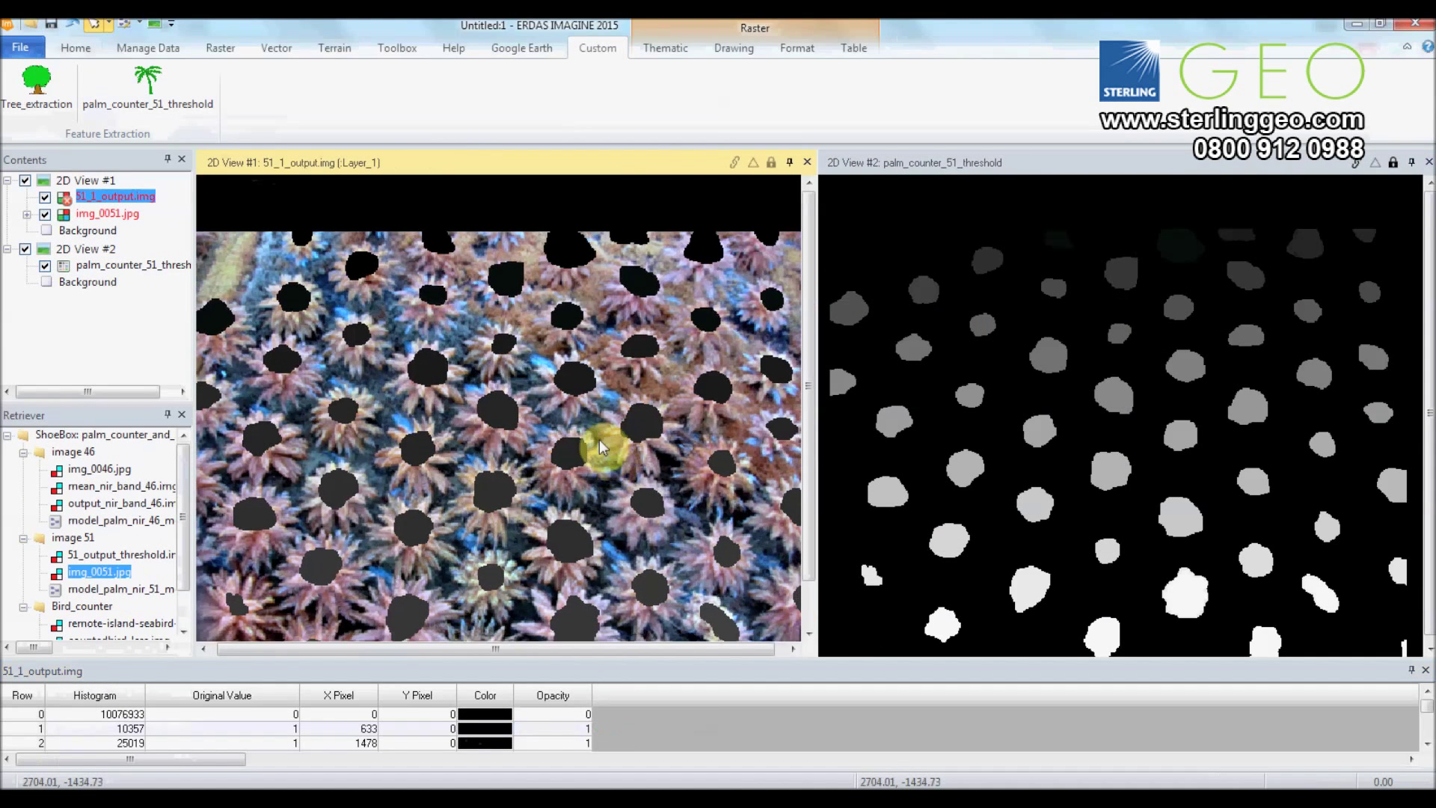
left_click_drag(681, 489, 657, 411)
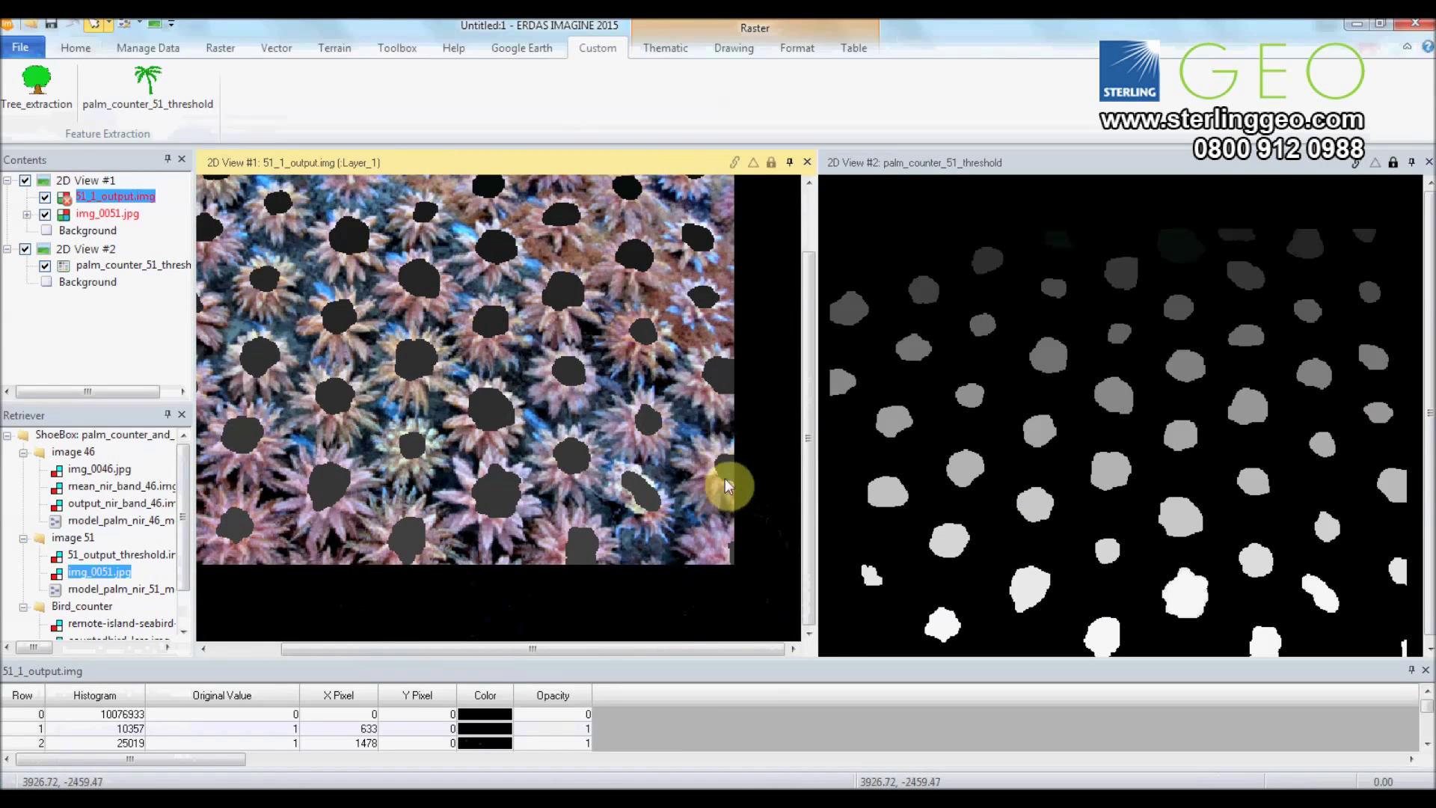
left_click_drag(734, 555, 702, 530)
scroll(707, 530, "up", 5)
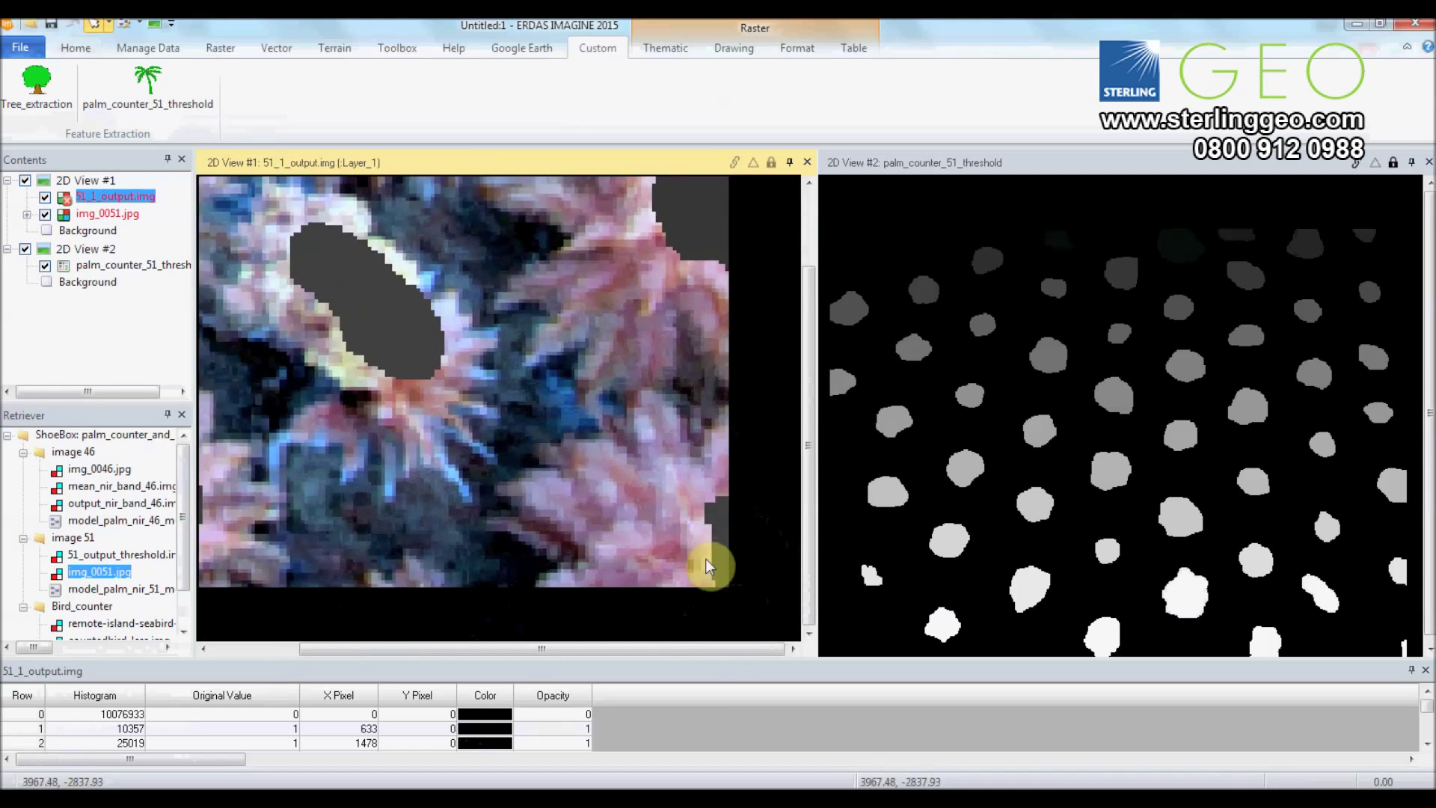
scroll(642, 481, "down", 5)
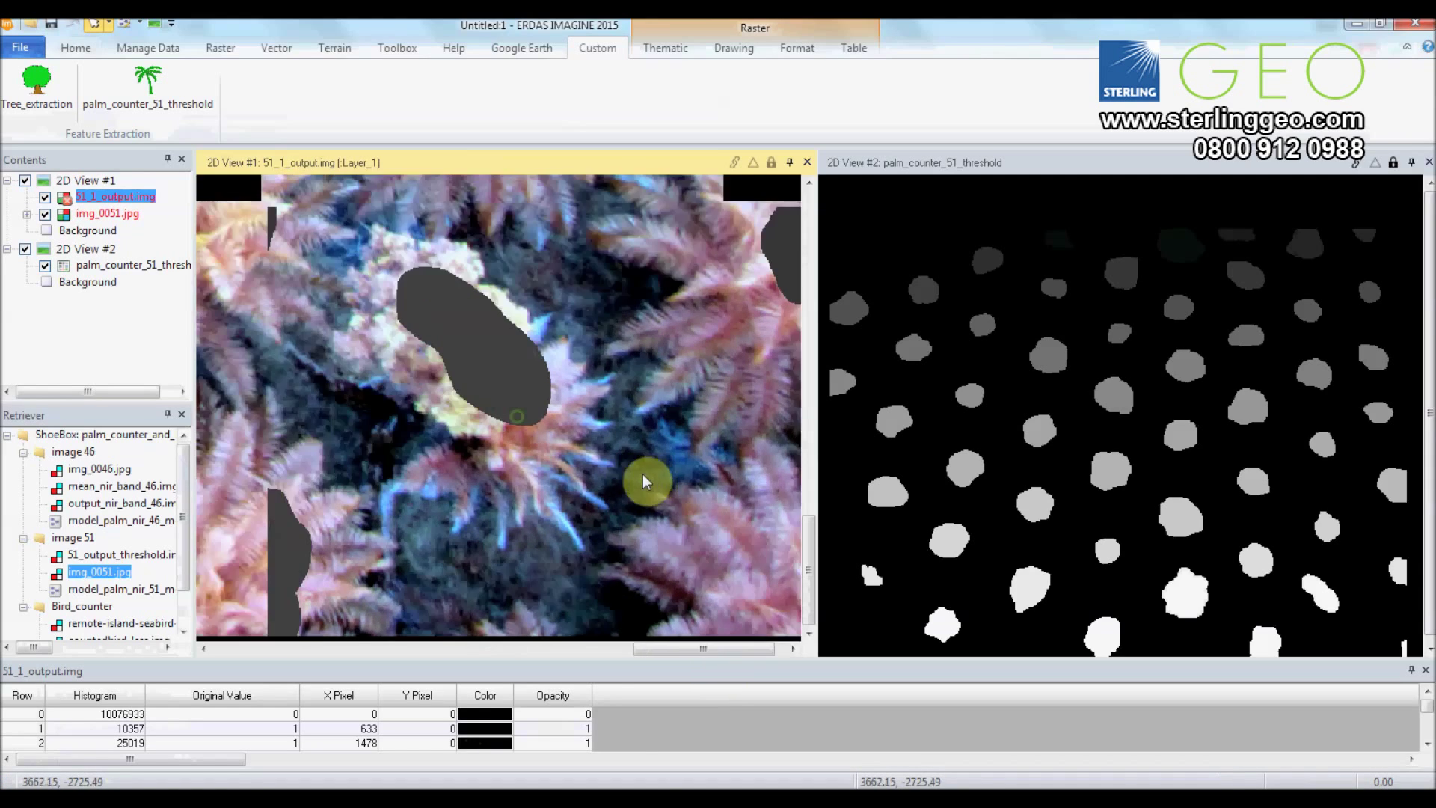
scroll(627, 496, "up", 5)
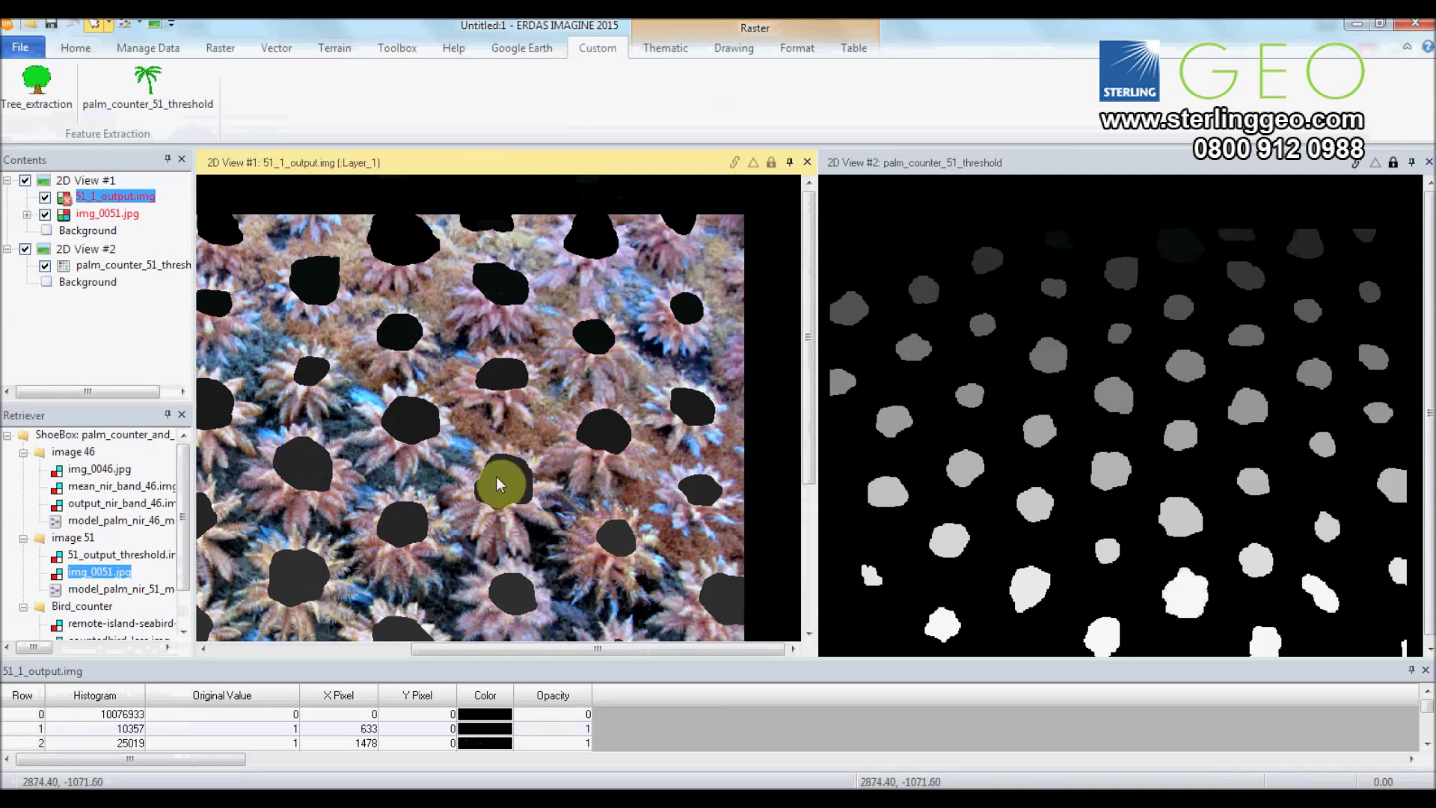
Pan to the image's left edge and scroll the attribute table to its last rows, 52–53.
scroll(496, 477, "up", 2)
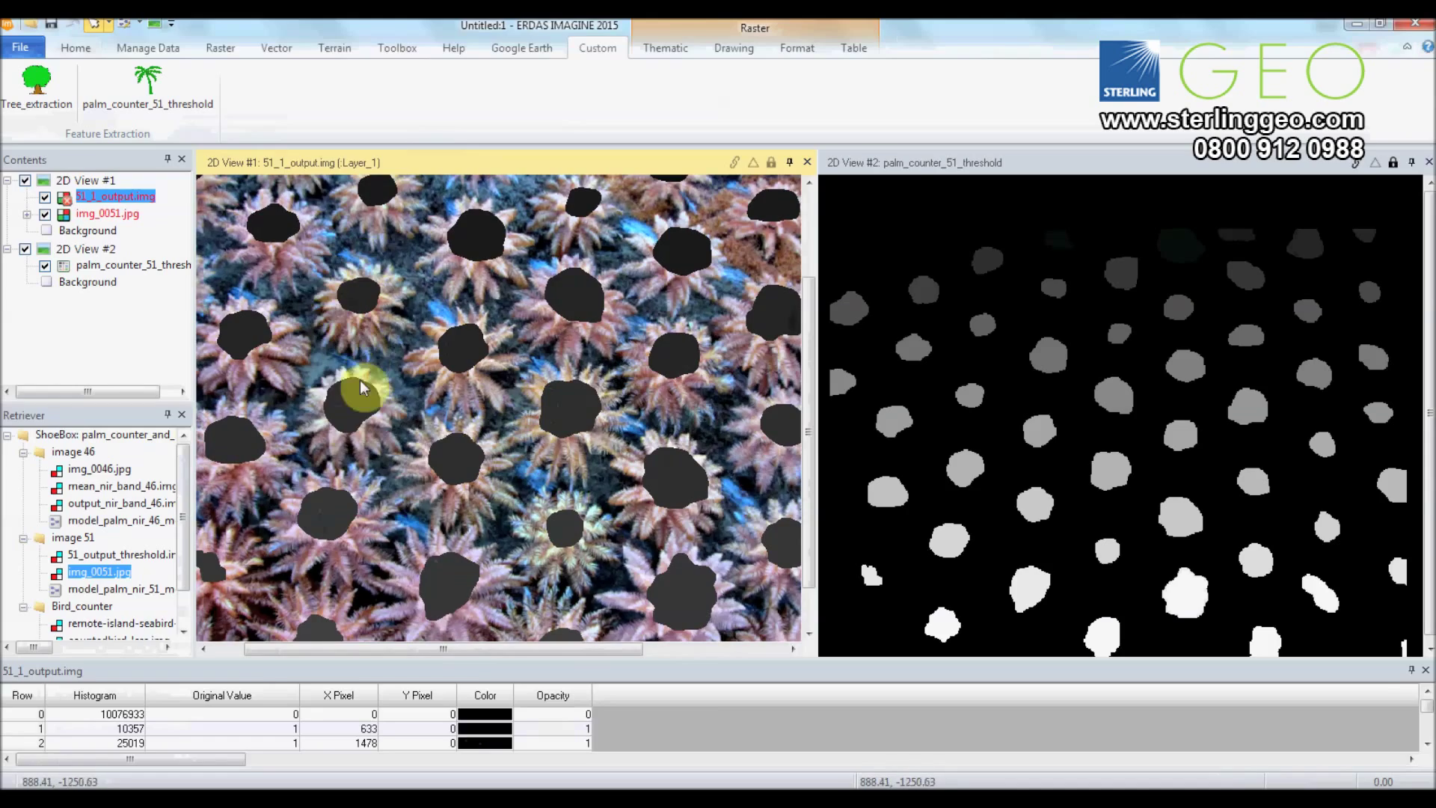
scroll(360, 387, "down", 3)
scroll(500, 196, "up", 3)
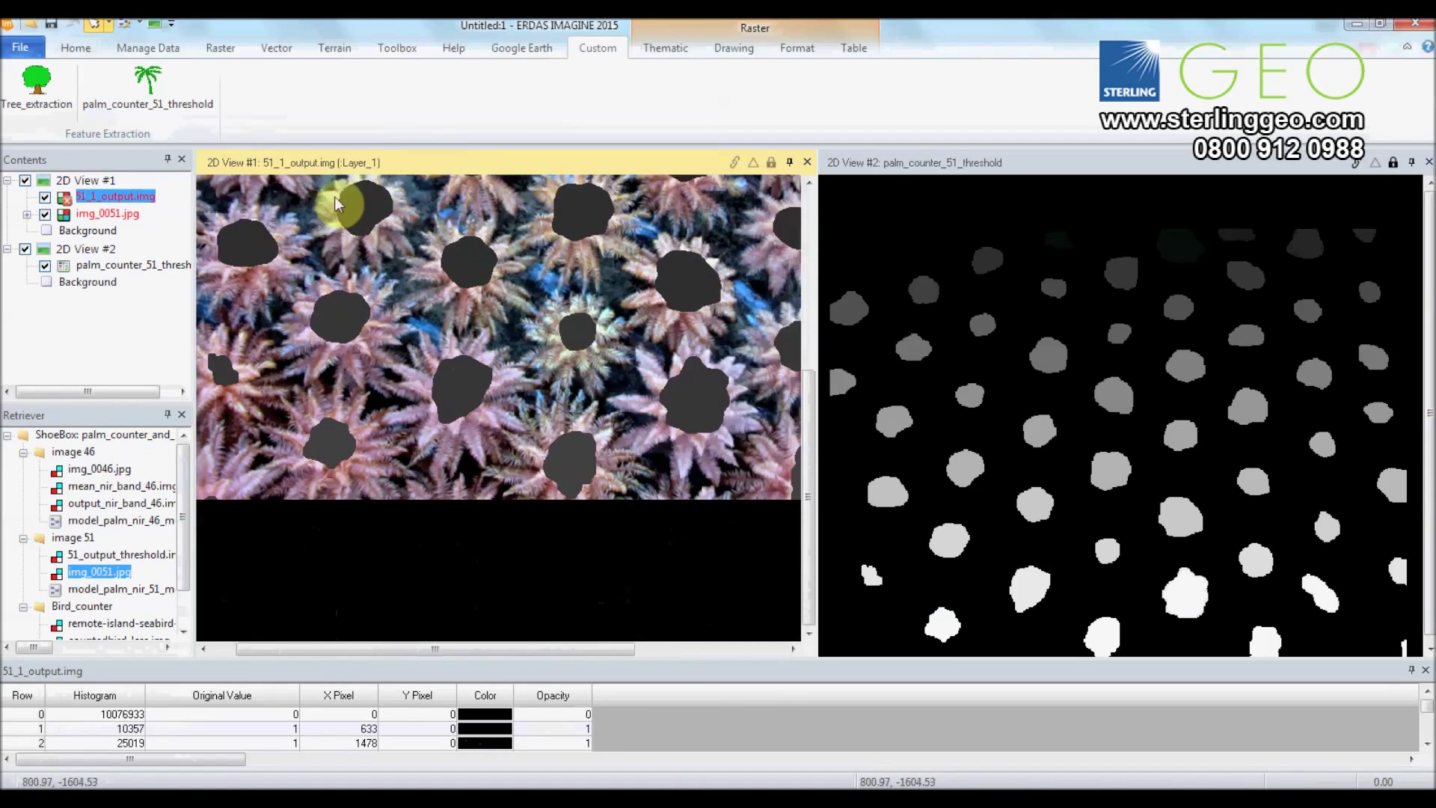
left_click_drag(334, 195, 388, 513)
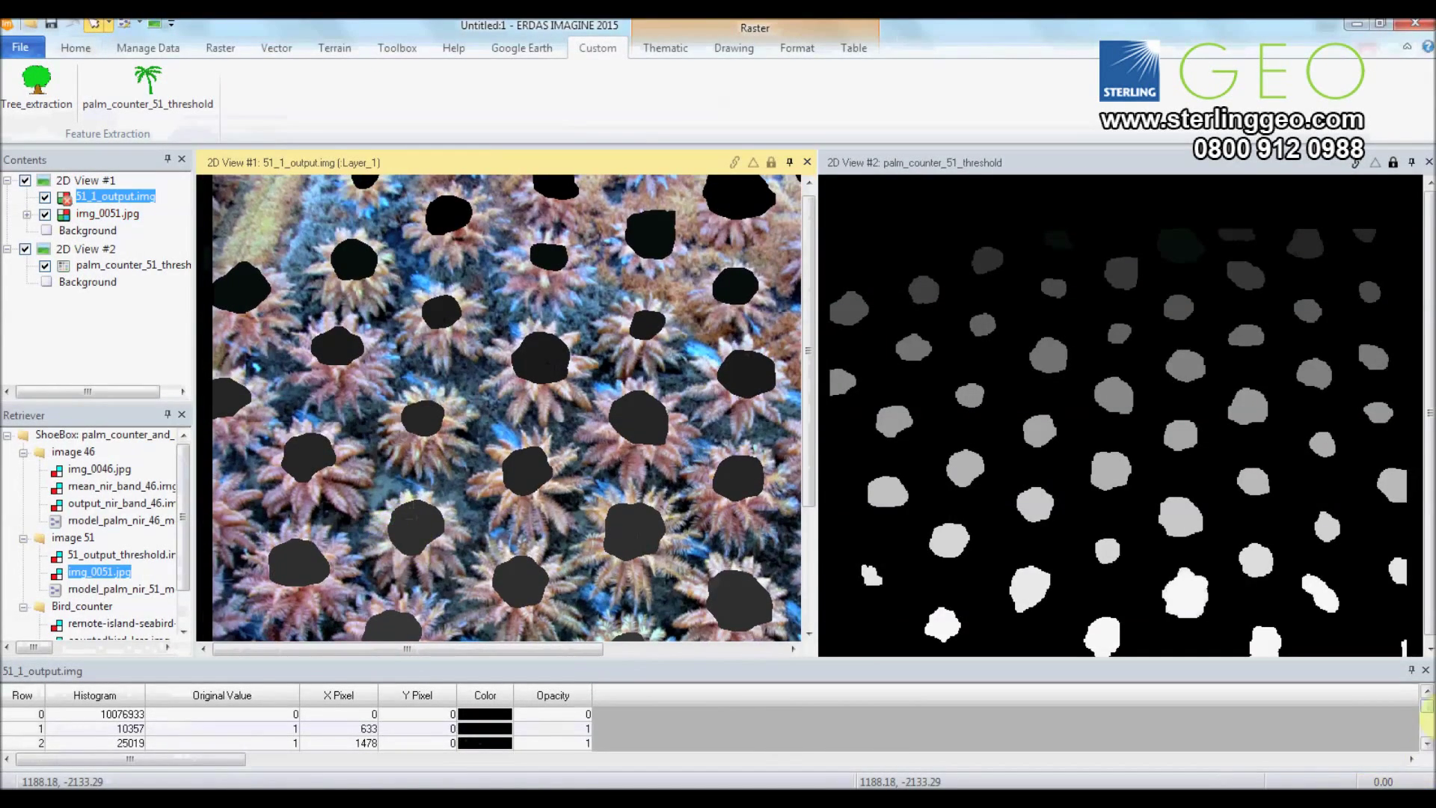
scroll(299, 722, "down", 10)
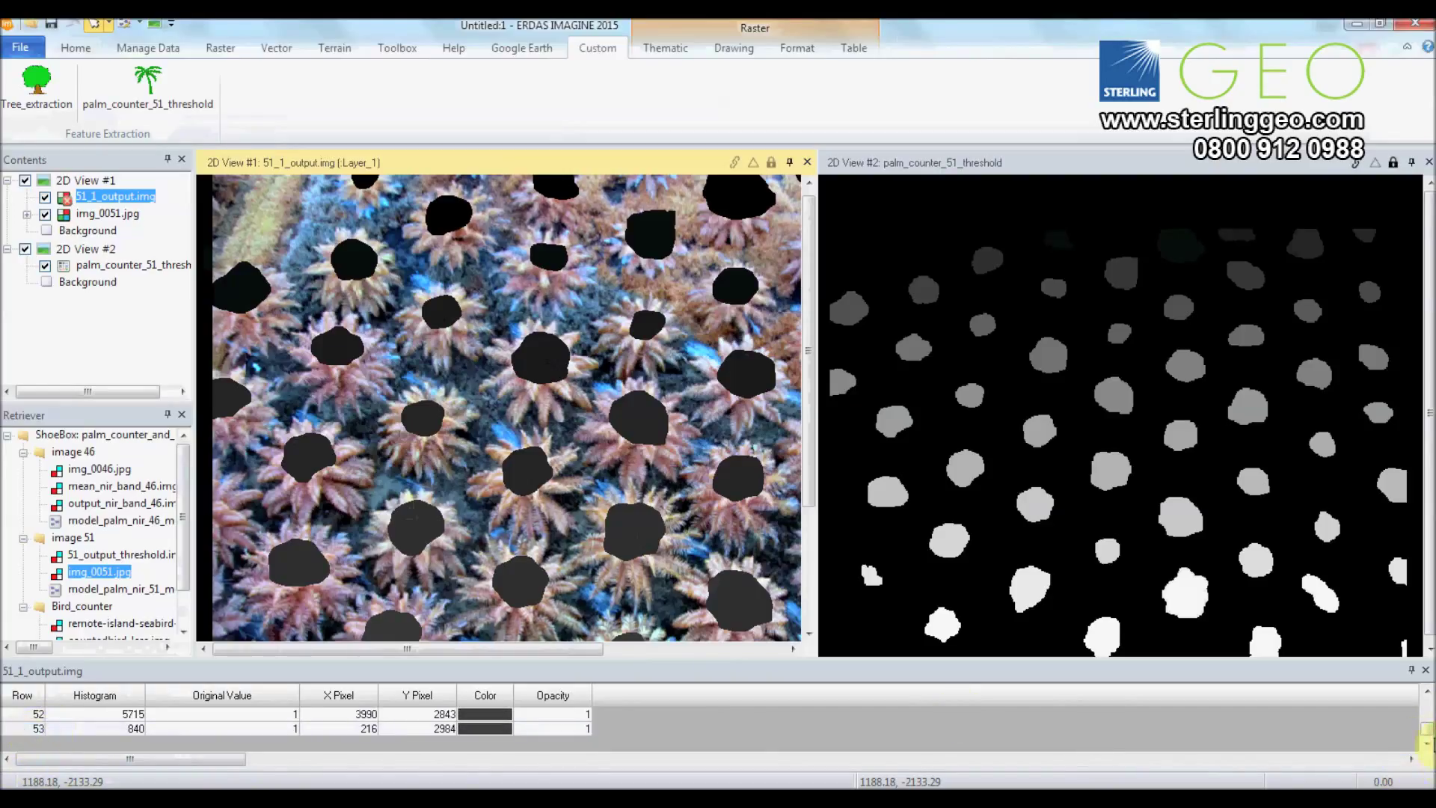
left_click_drag(1429, 736, 1428, 699)
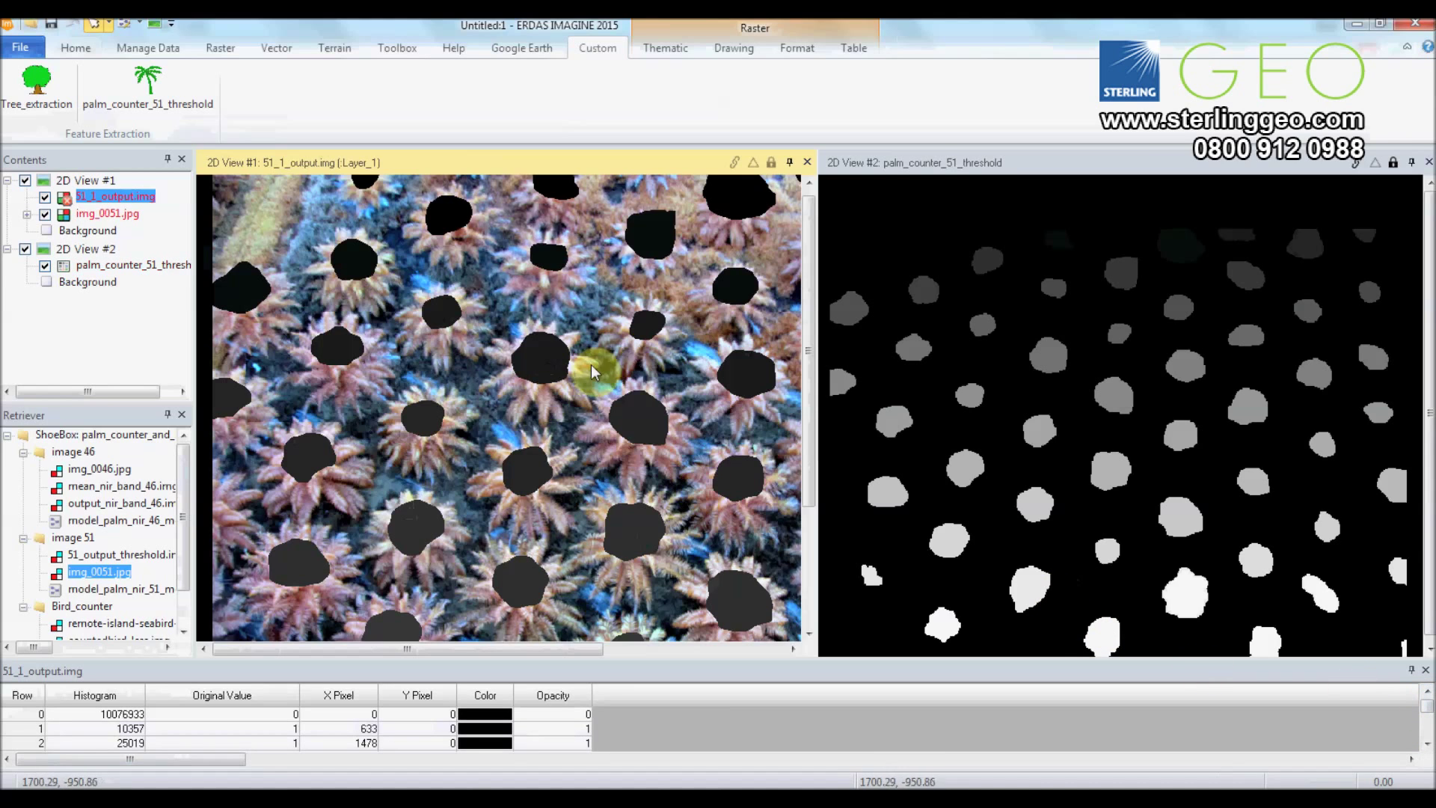
left_click_drag(593, 372, 404, 374)
Add palm_counter_51_threshold to a My Workflow tab and open it in the Spatial Model Editor.
right_click(166, 100)
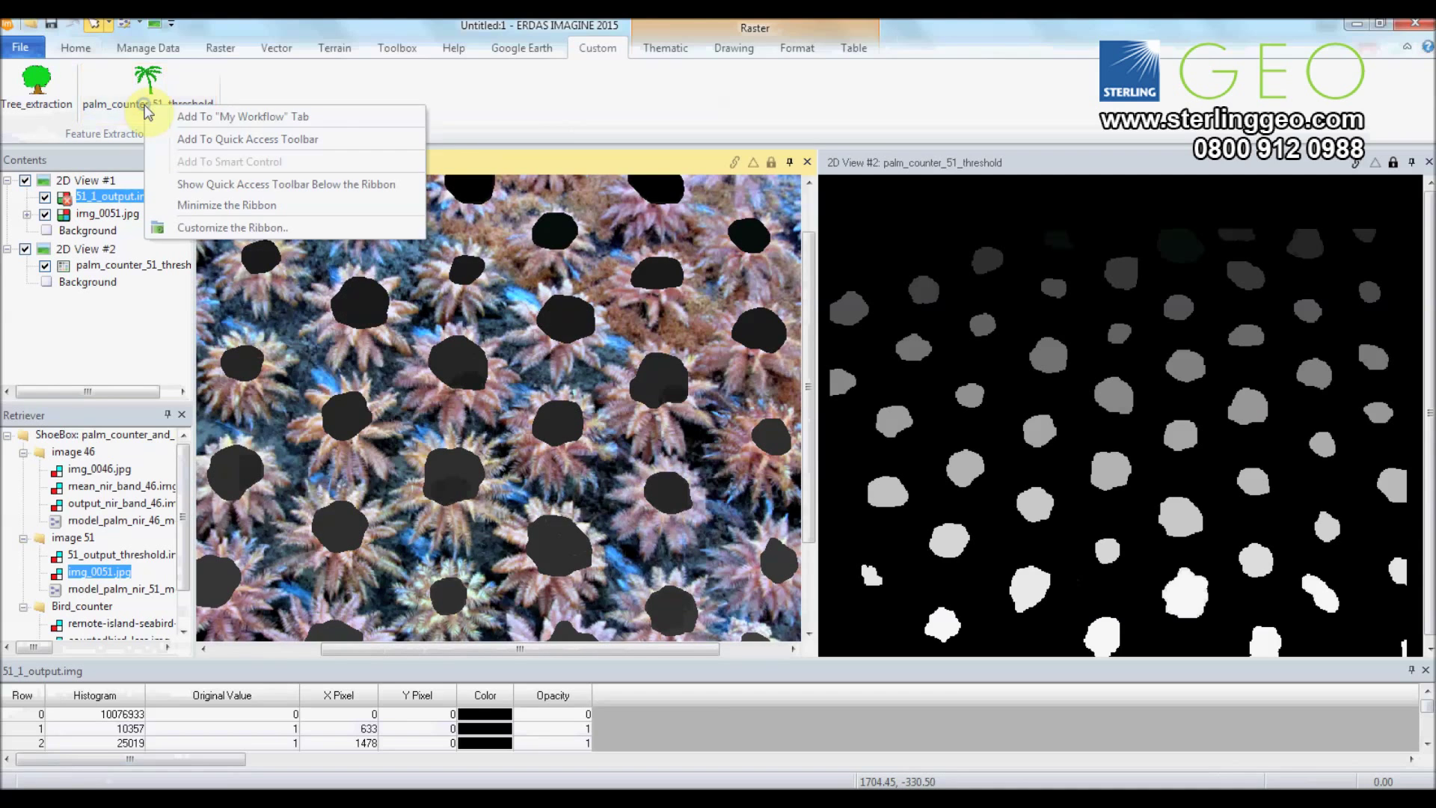
left_click(157, 112)
right_click(149, 112)
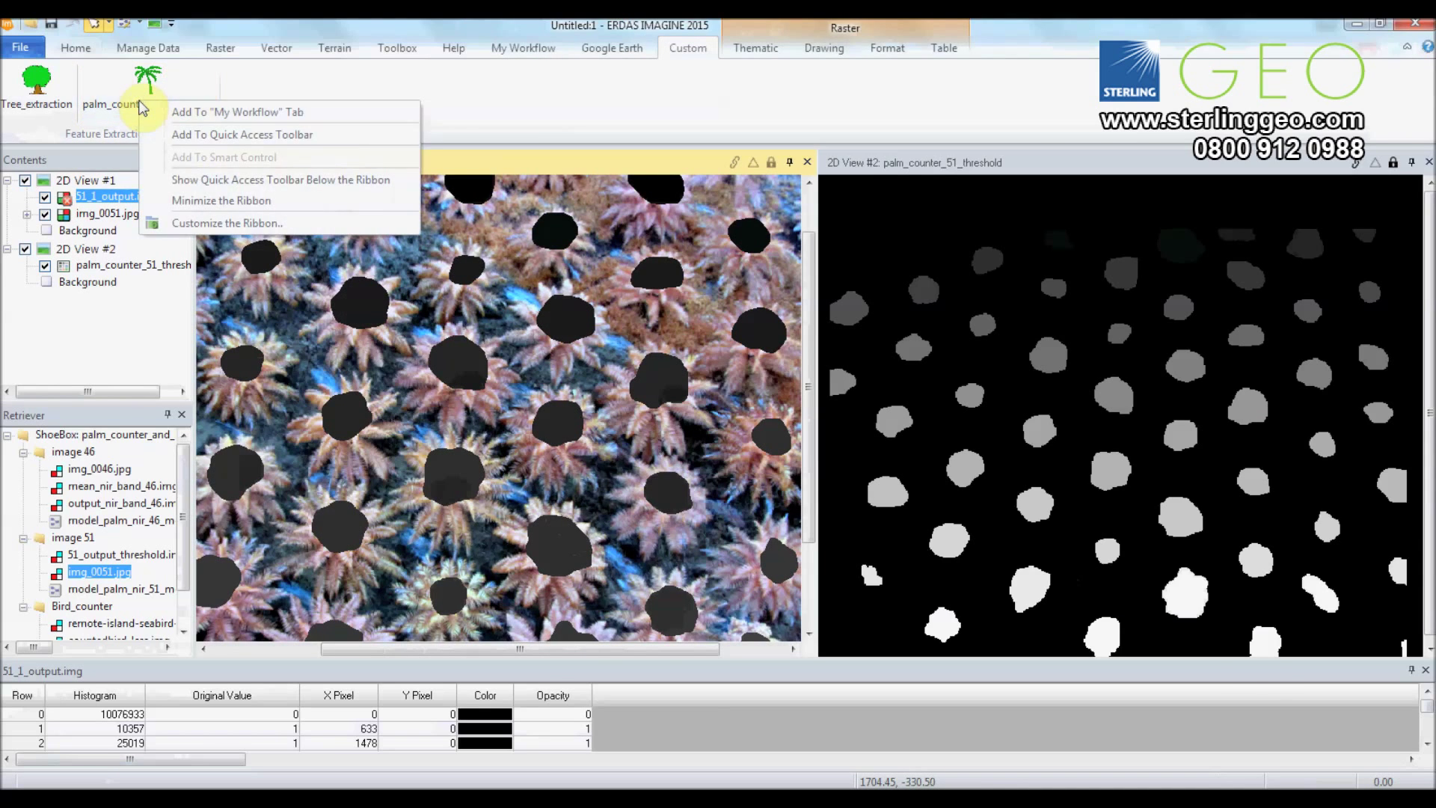
left_click(147, 106)
left_click_drag(1065, 303, 956, 299)
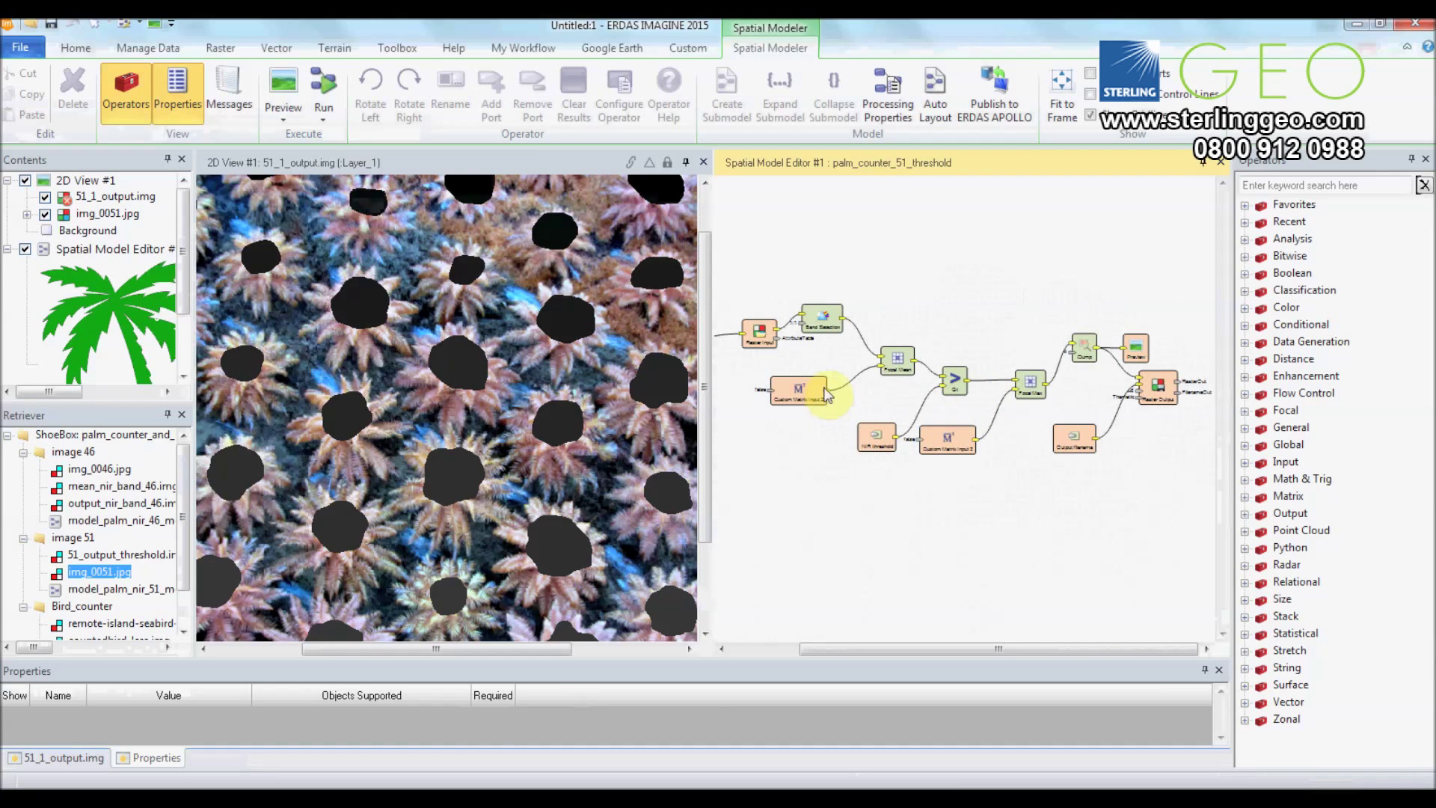
Inspect the NIR threshold port and the Gt node's Input2 value 195 and Binary output.
double_click(876, 436)
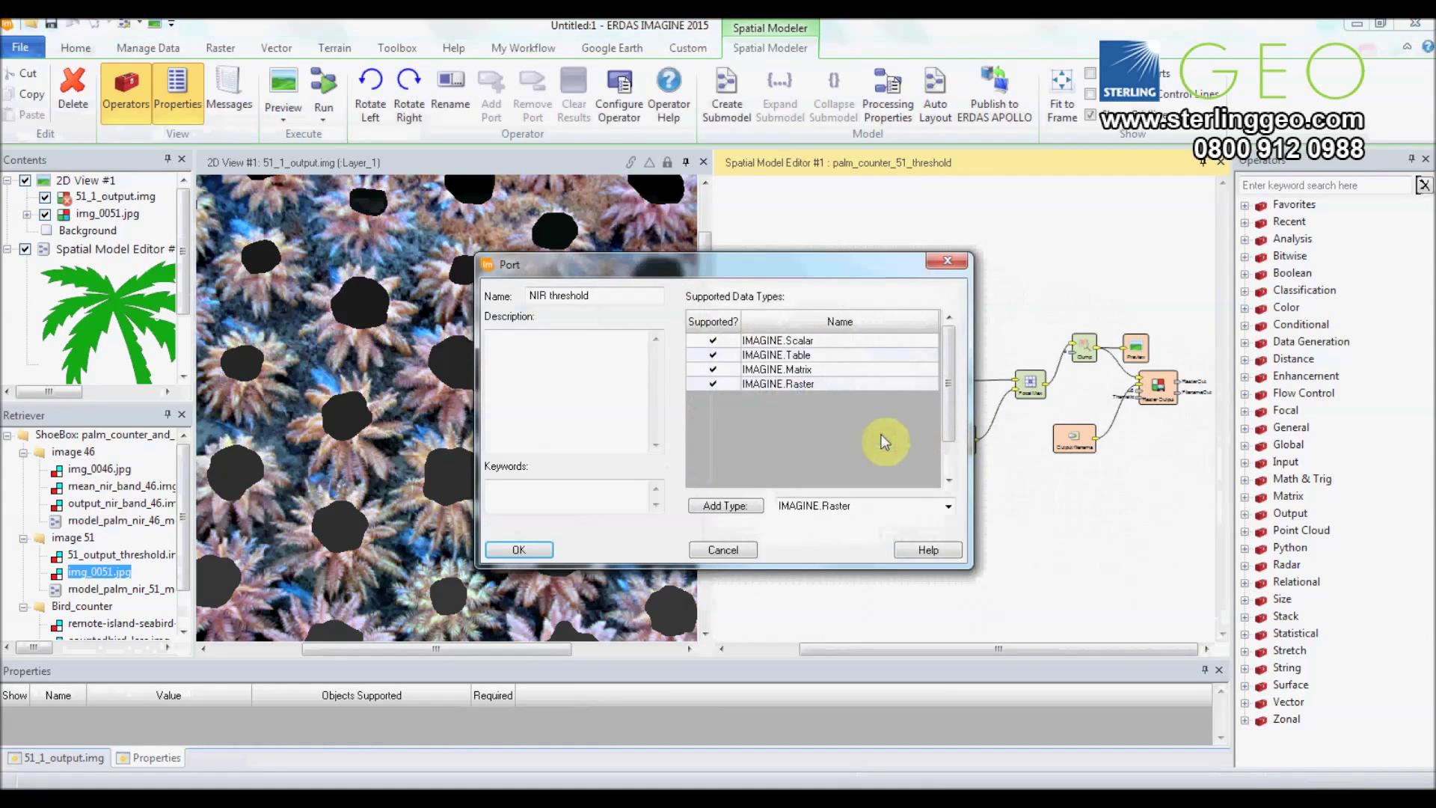
left_click(947, 260)
left_click(954, 379)
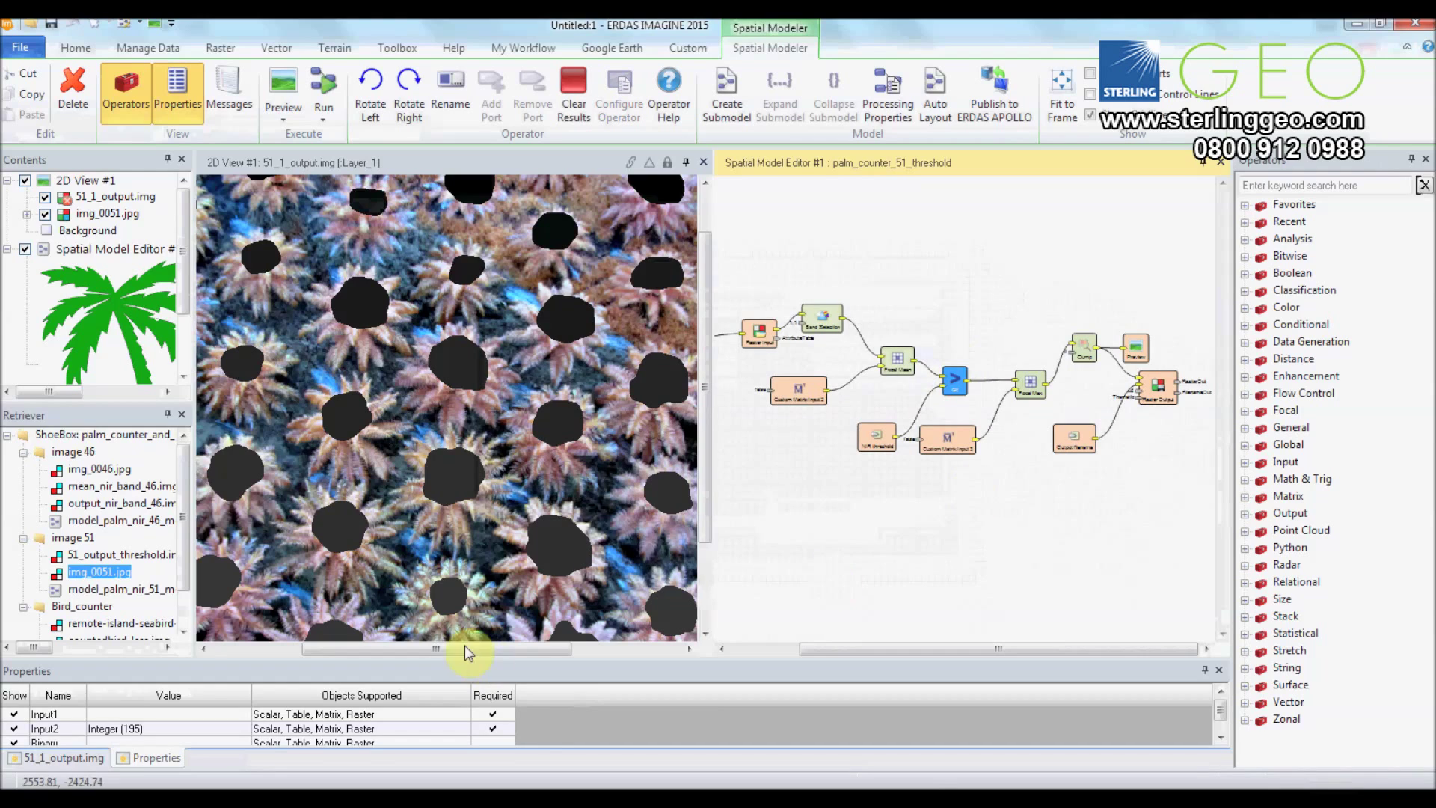
left_click(132, 727)
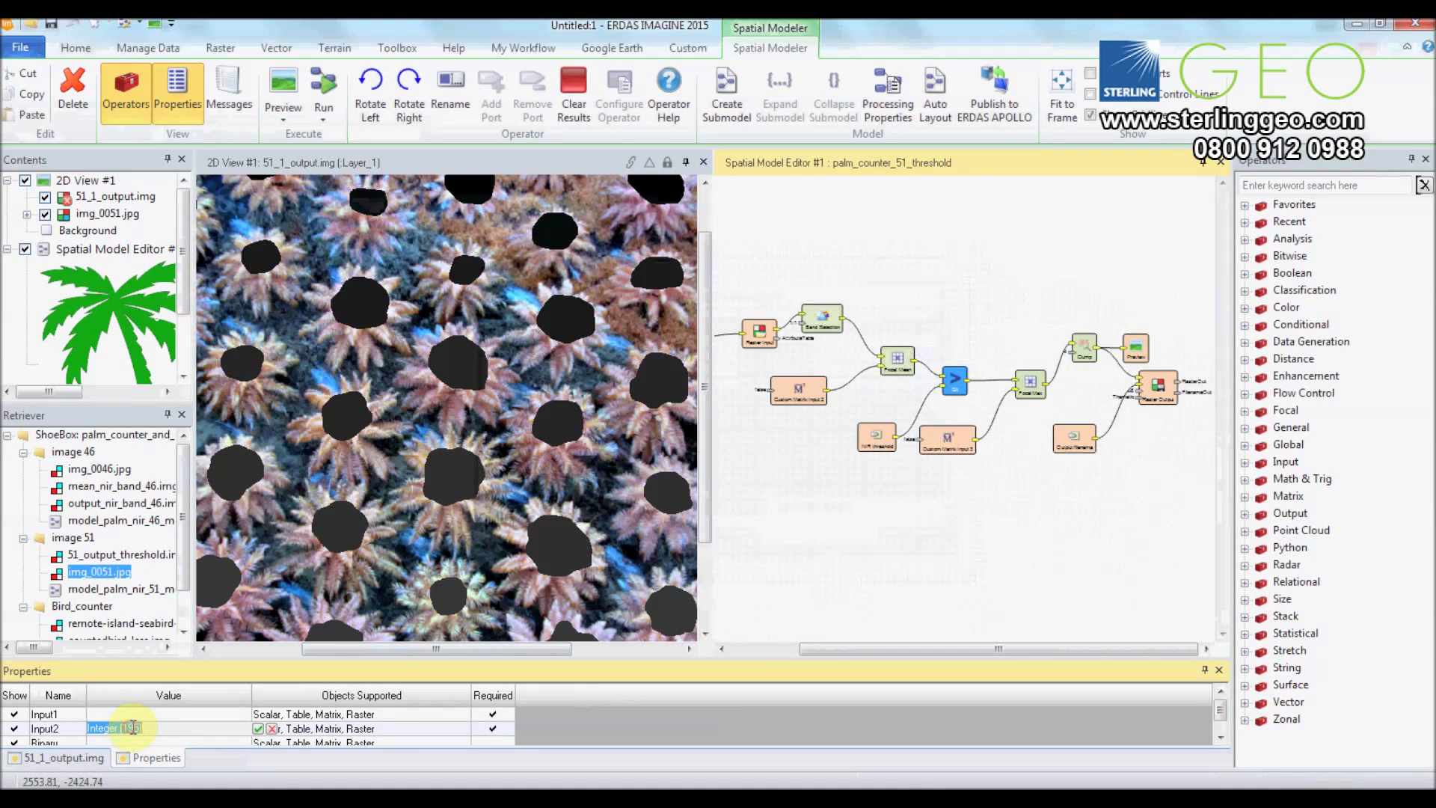
left_click(133, 742)
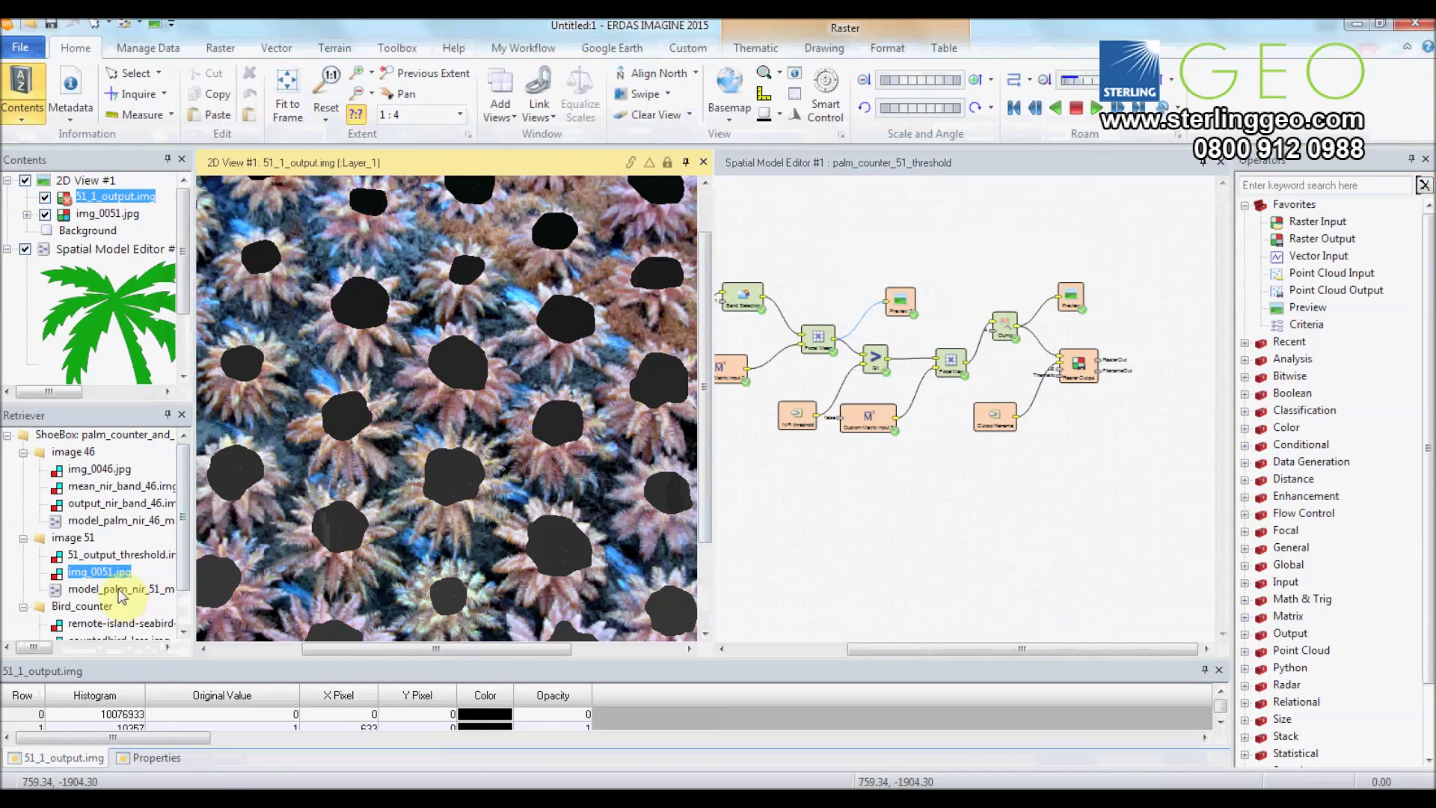
Show img_0046.jpg fitted in a new 2D View #2 with output_nir_band_46 overlaid.
left_click_drag(183, 575, 182, 600)
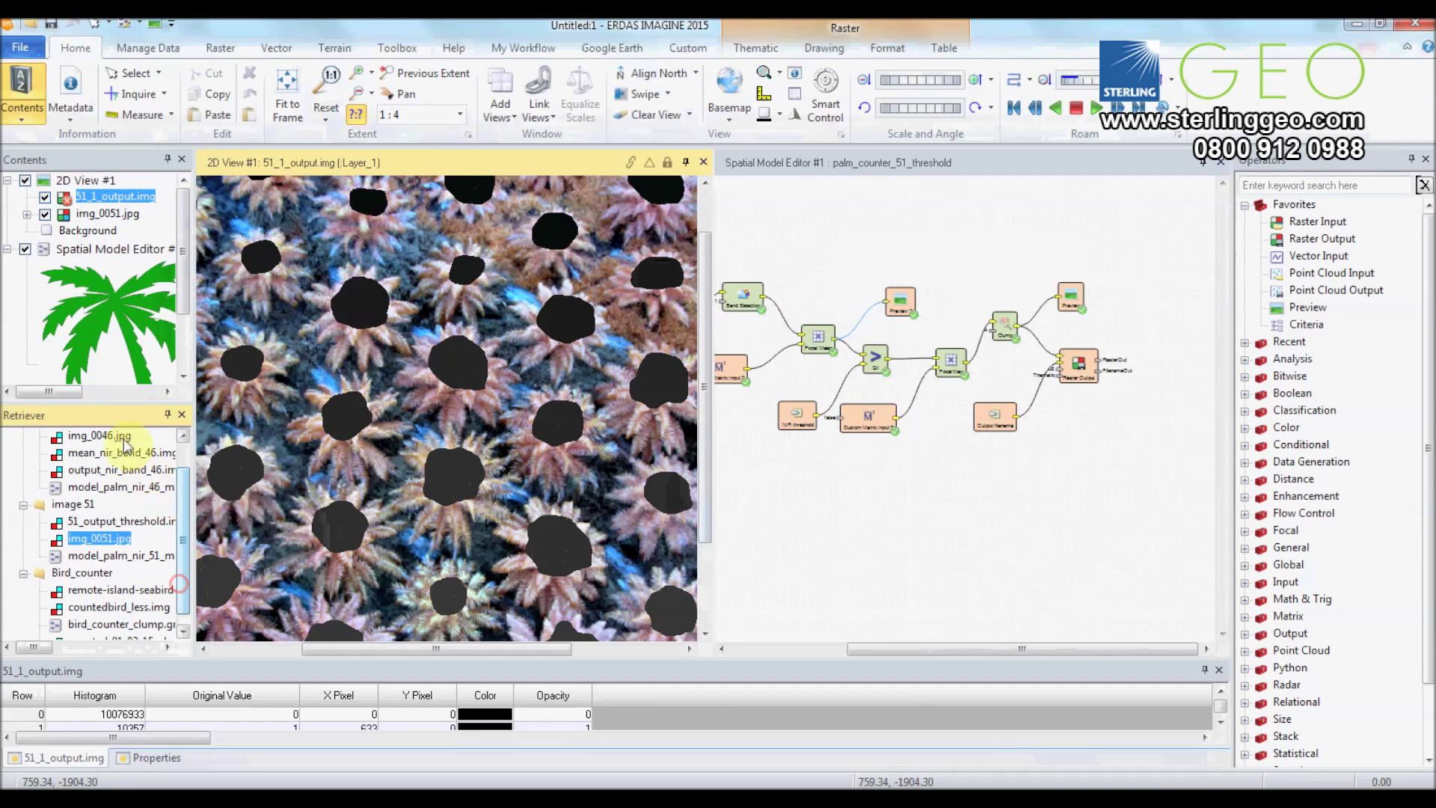
left_click_drag(126, 443, 840, 489)
left_click(124, 24)
right_click(1057, 571)
left_click(1106, 463)
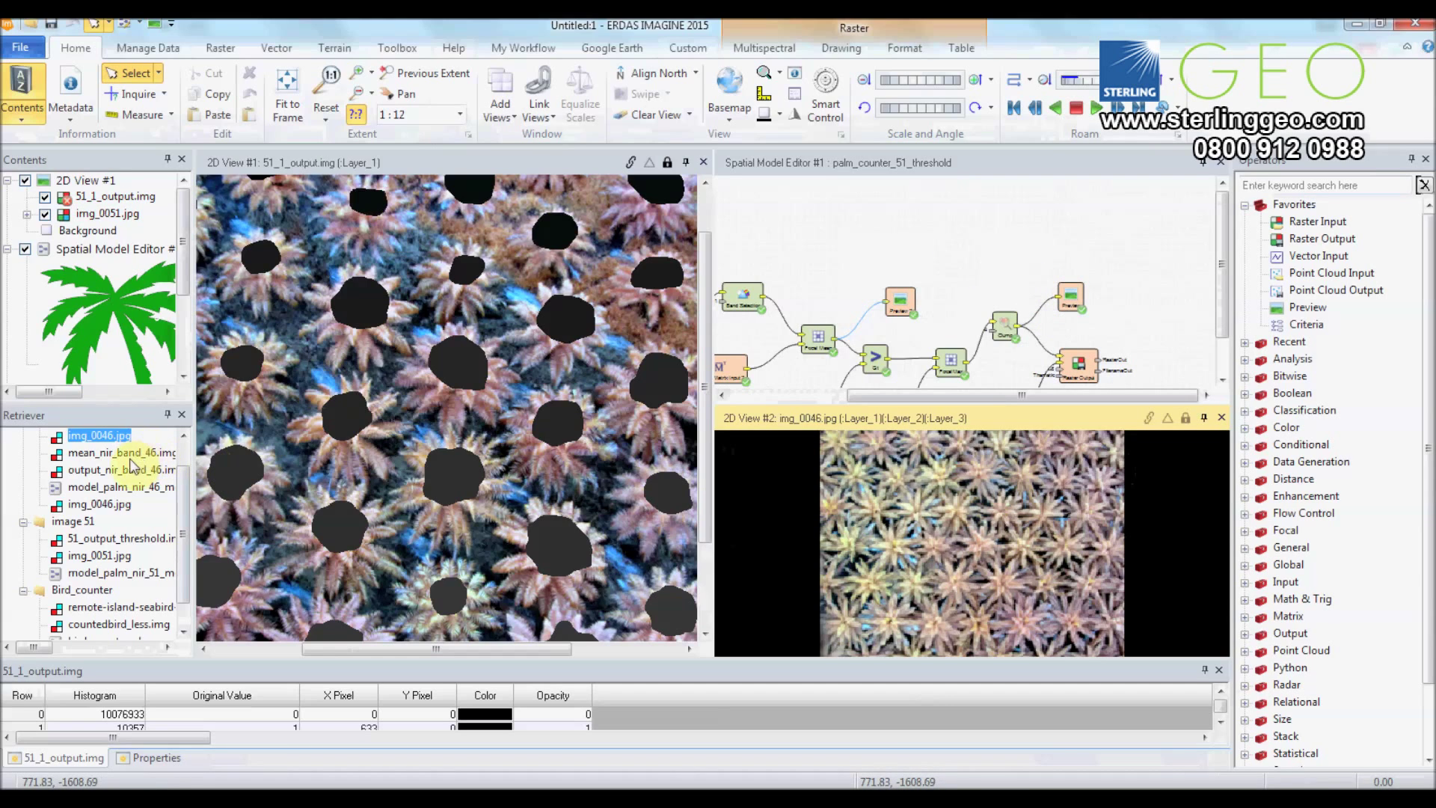
left_click_drag(112, 469, 862, 549)
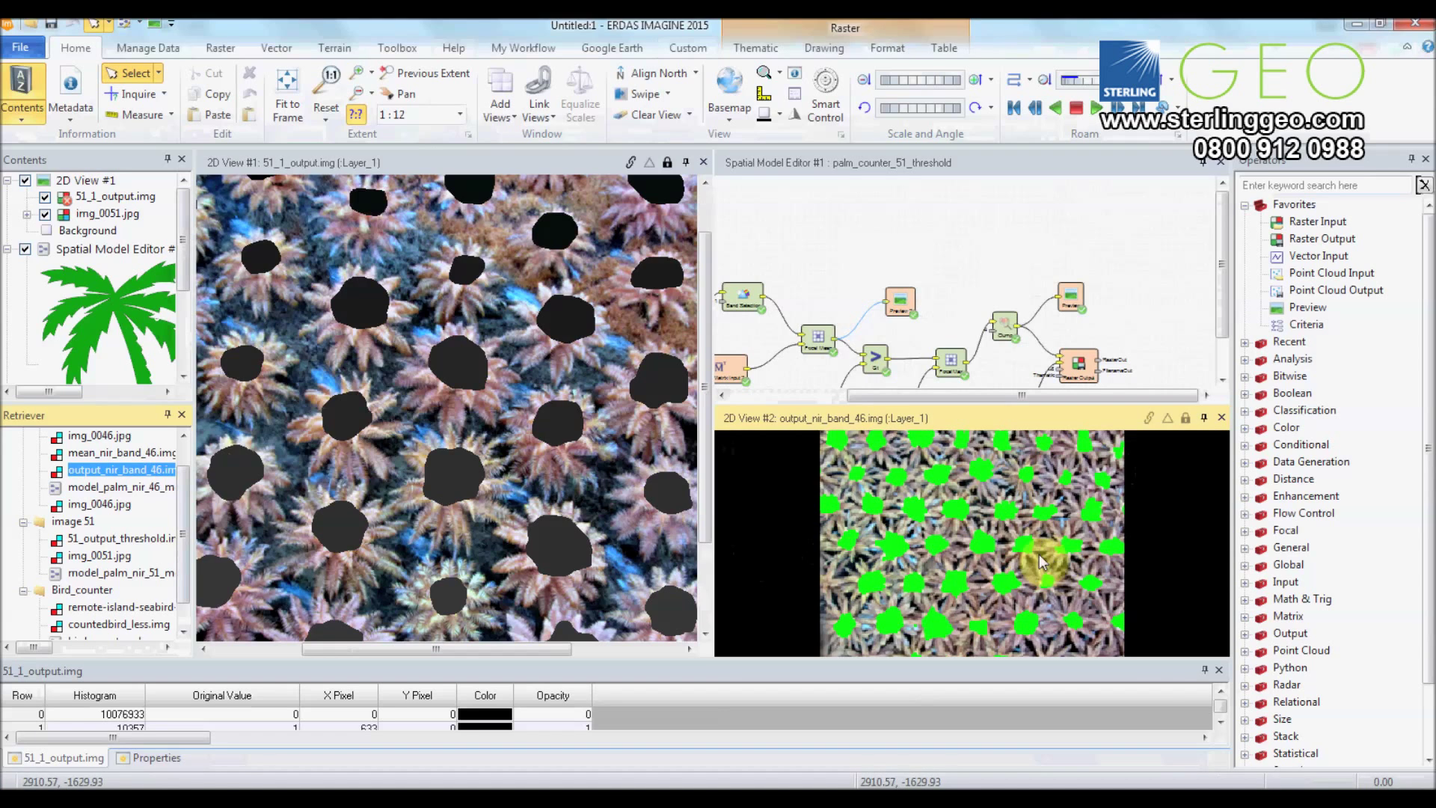